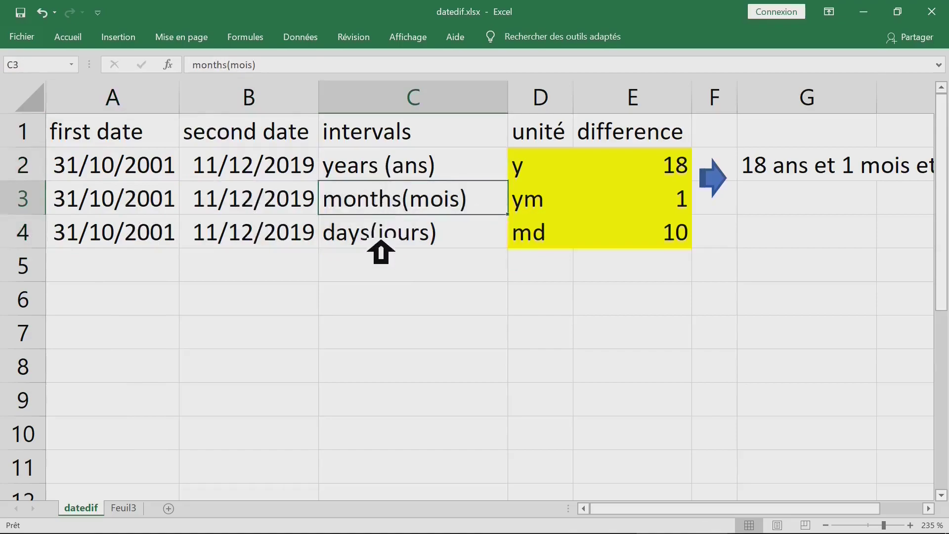
# Make the initial y of "years (ans)" in cell C2 bold and red.
pyautogui.click(558, 173)
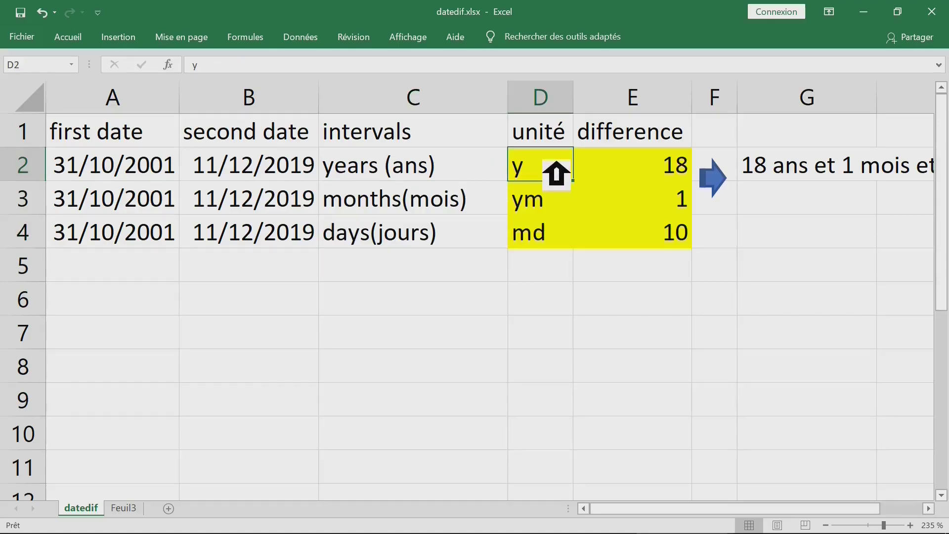
pyautogui.doubleClick(555, 173)
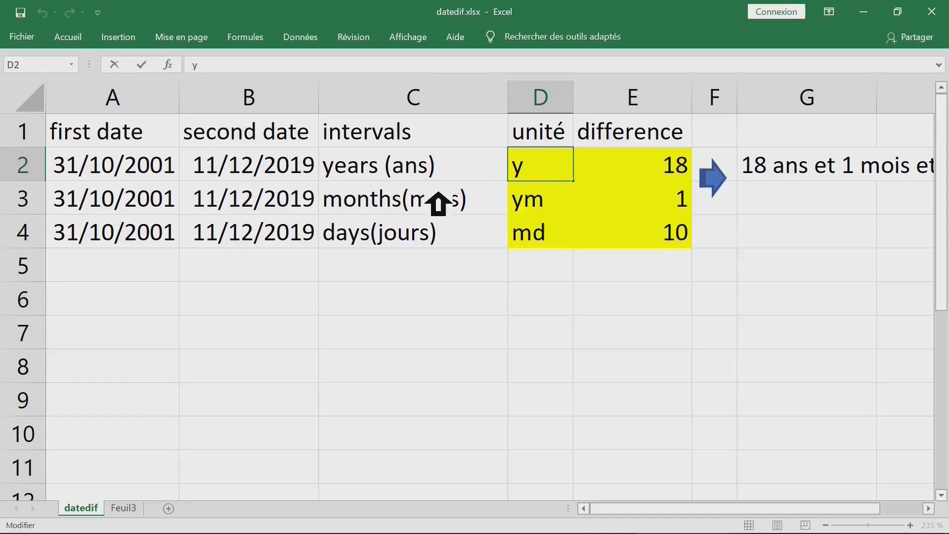
pyautogui.click(357, 170)
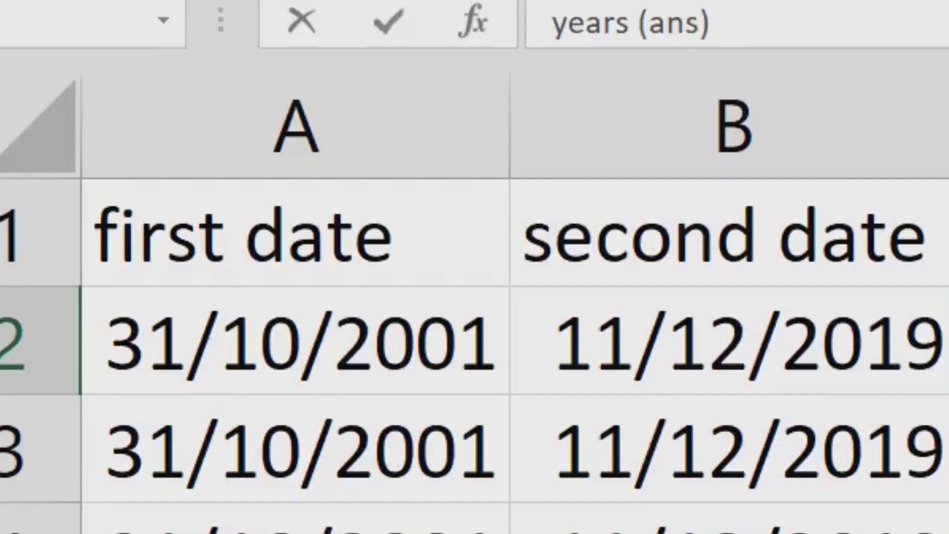
pyautogui.click(182, 1)
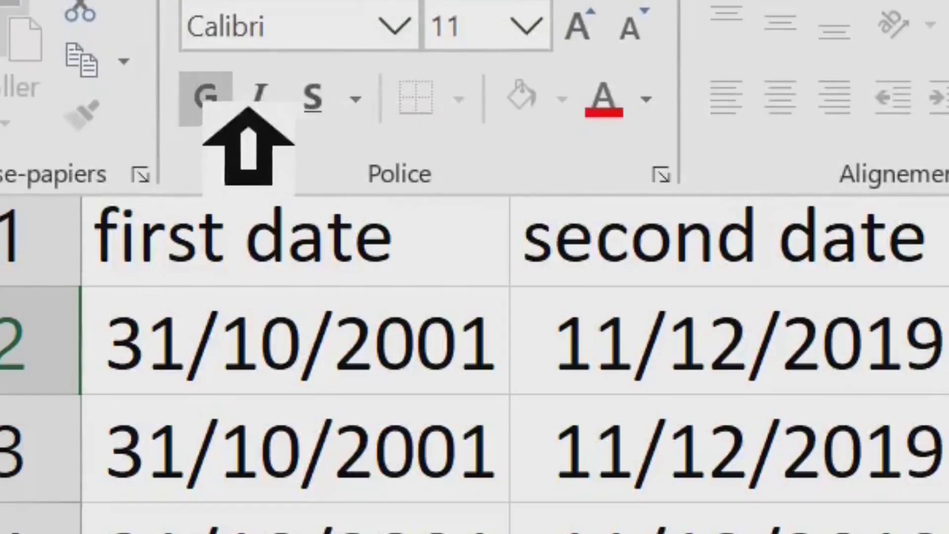
pyautogui.click(224, 104)
pyautogui.click(617, 104)
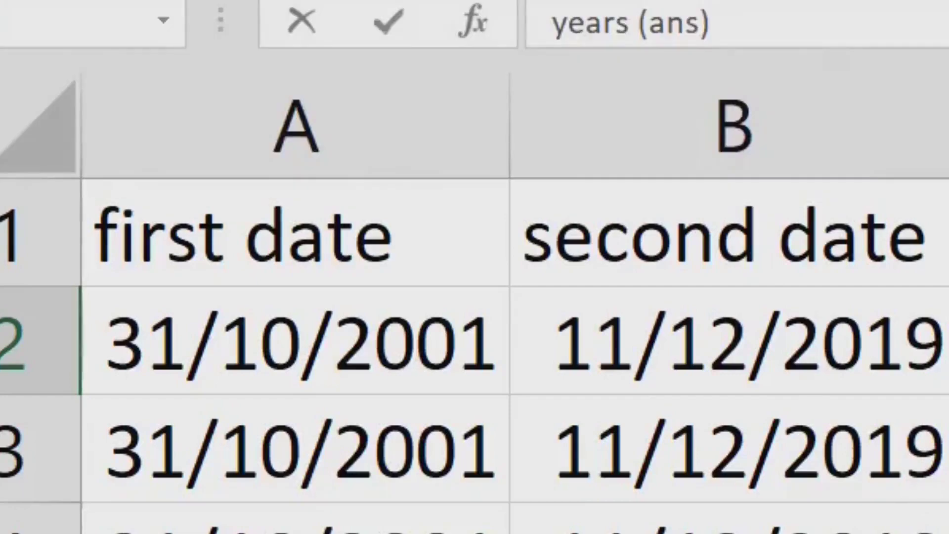
# Make the initial letters of "months(mois)" in C3 and "days(jours)" in C4 bold and red.
pyautogui.press('Down')
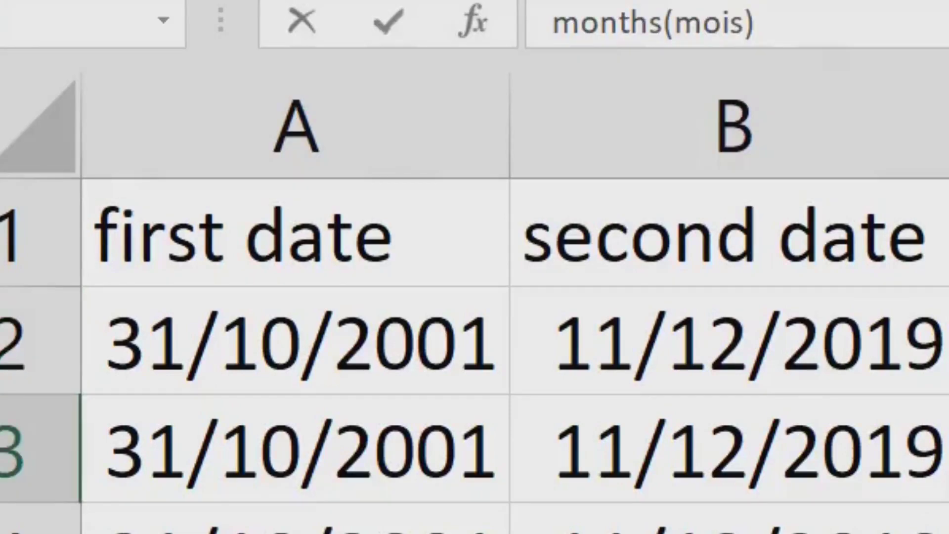
pyautogui.moveTo(126, 306); pyautogui.dragTo(97, 306)
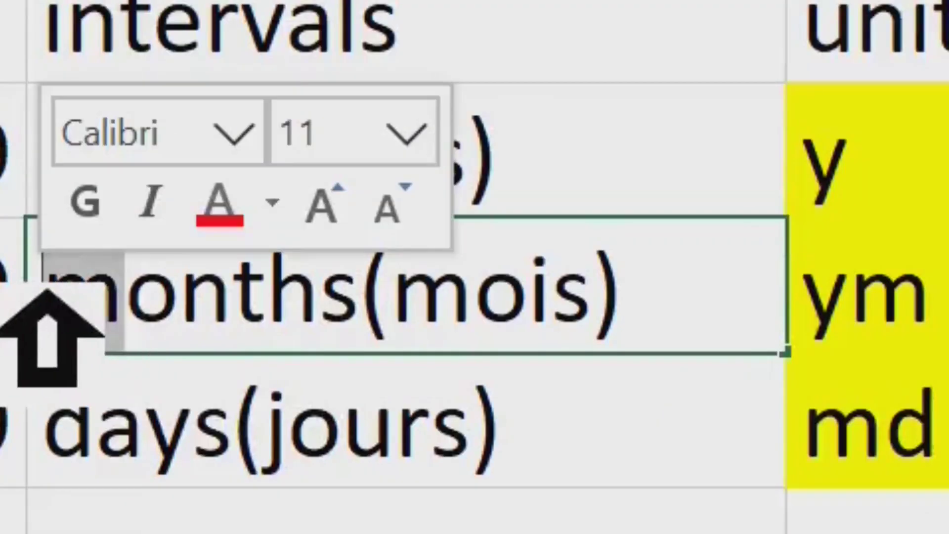
pyautogui.press('Right')
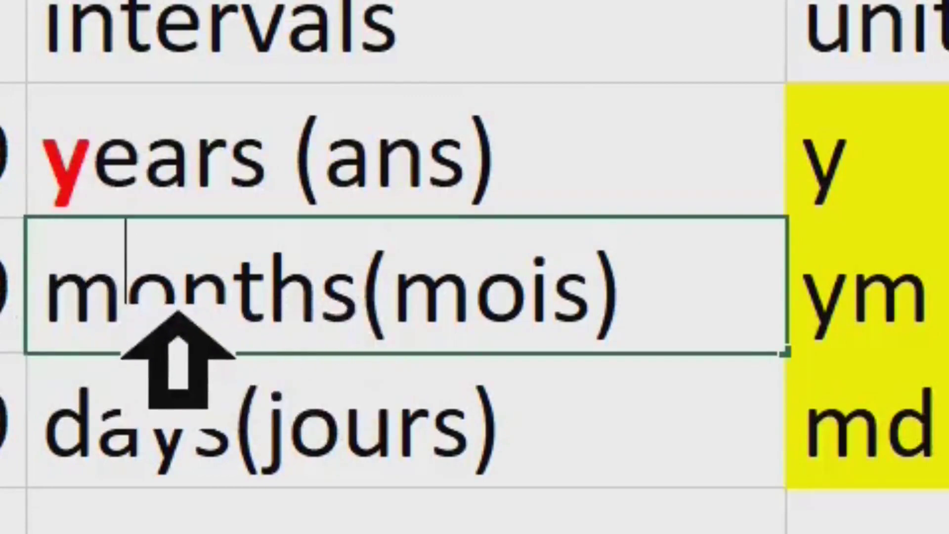
pyautogui.hotkey('shift', 'Left')
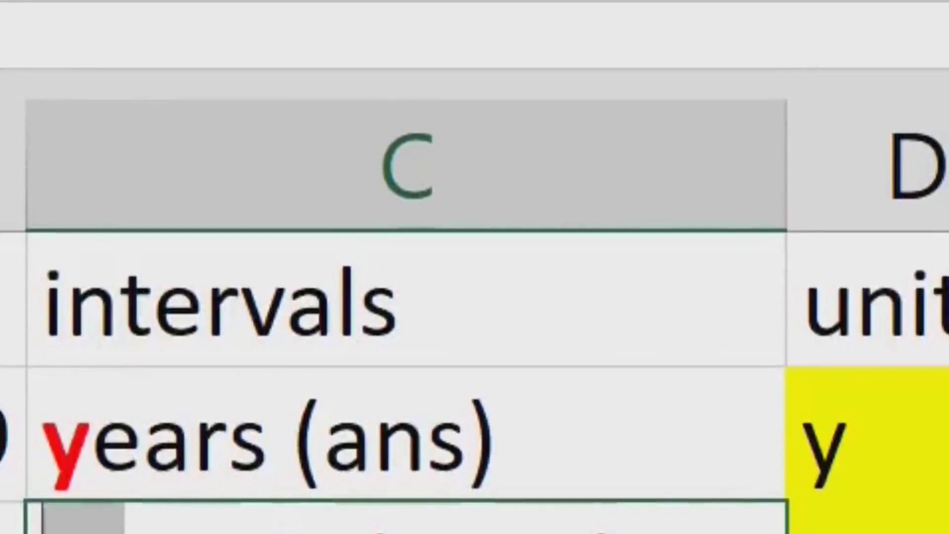
pyautogui.press('Return')
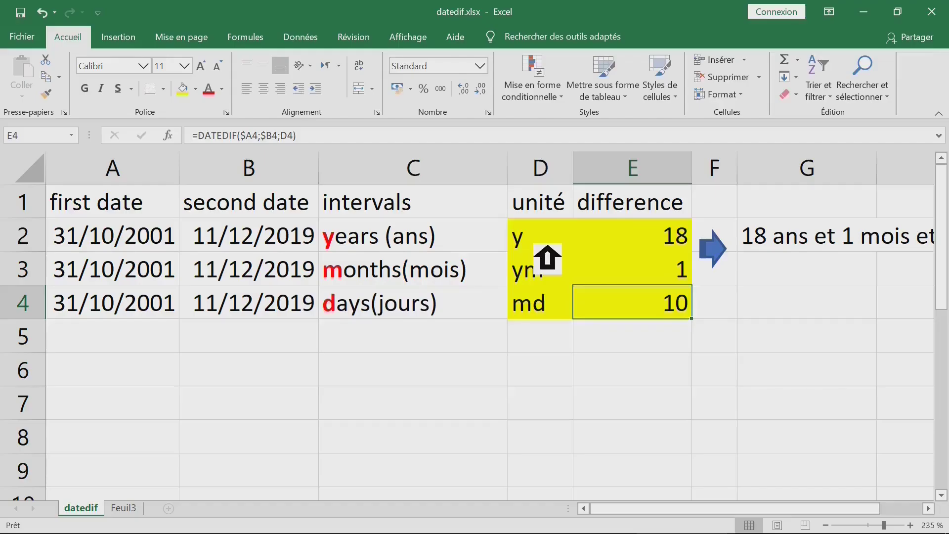
# Collapse the ribbon and review the interval labels in C2 to C4.
pyautogui.click(946, 480)
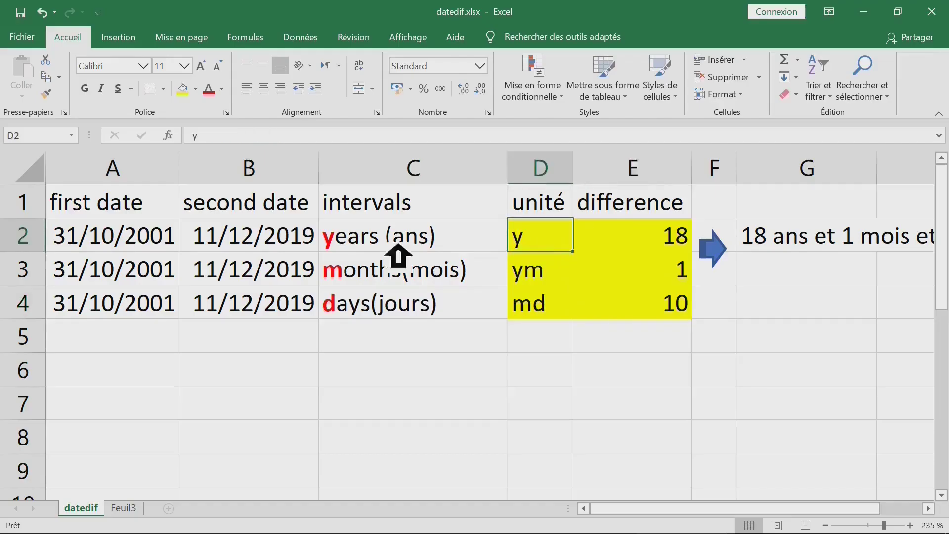
pyautogui.doubleClick(79, 39)
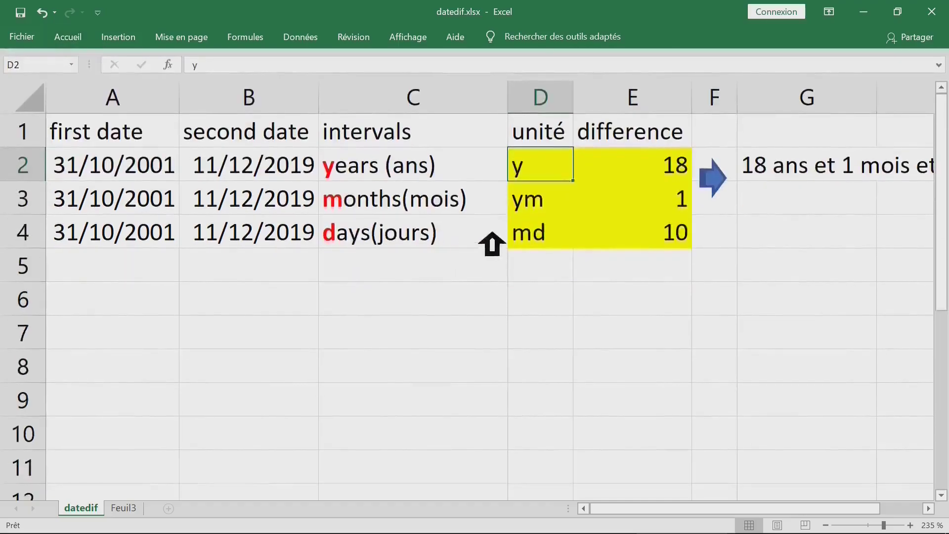
pyautogui.click(344, 180)
pyautogui.doubleClick(344, 205)
pyautogui.click(354, 225)
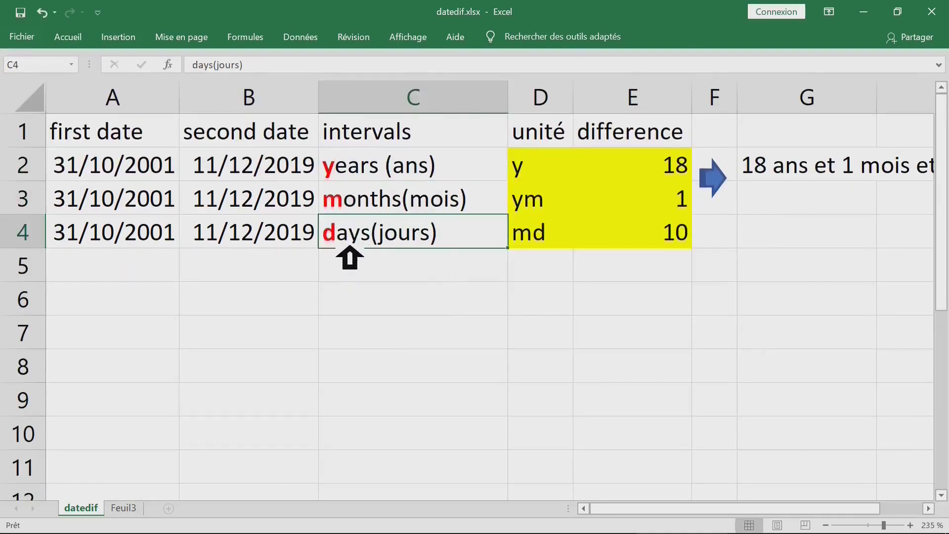
# Enter the formula =datedif(A2;B2;"y") in cell G1 to calculate the difference in years.
pyautogui.doubleClick(595, 200)
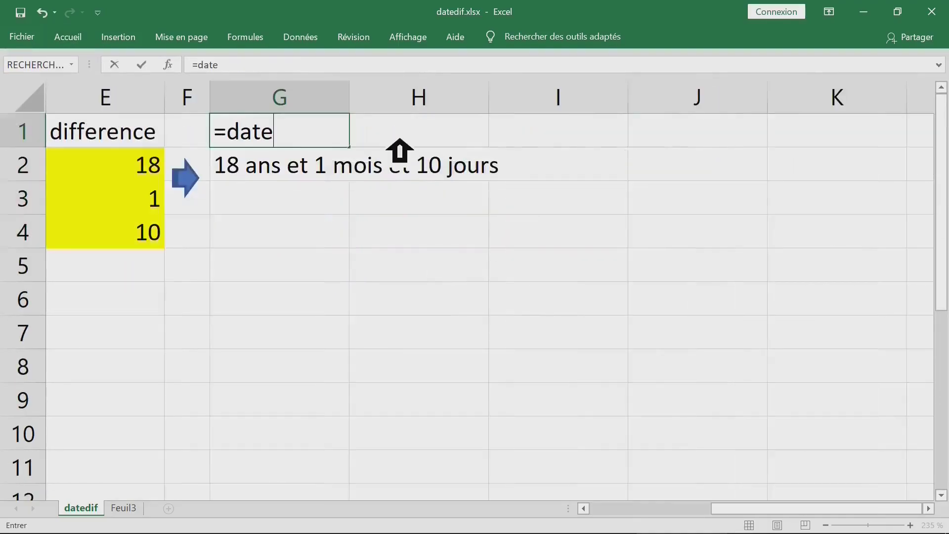
pyautogui.write('dif(')
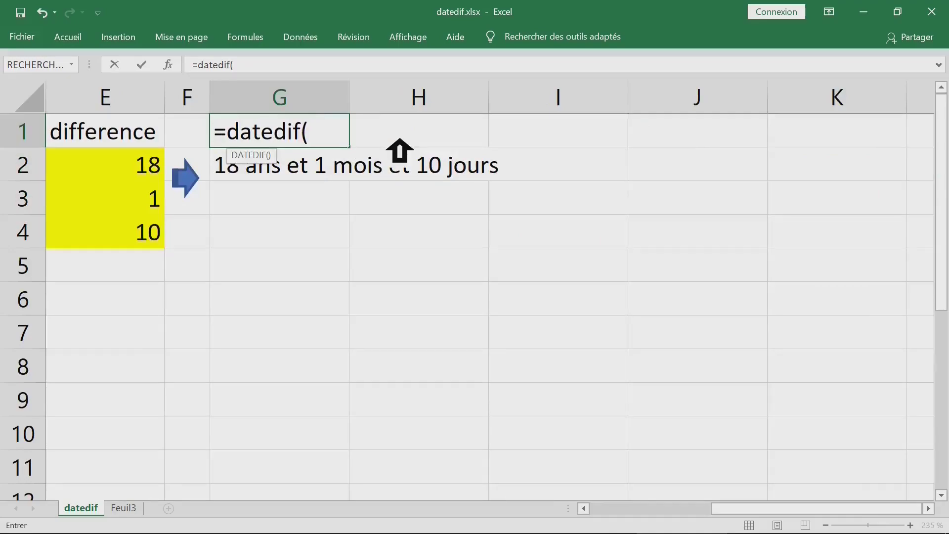
pyautogui.click(161, 141)
pyautogui.press('Left')
pyautogui.press('Left')
pyautogui.press('Left')
pyautogui.press('Left')
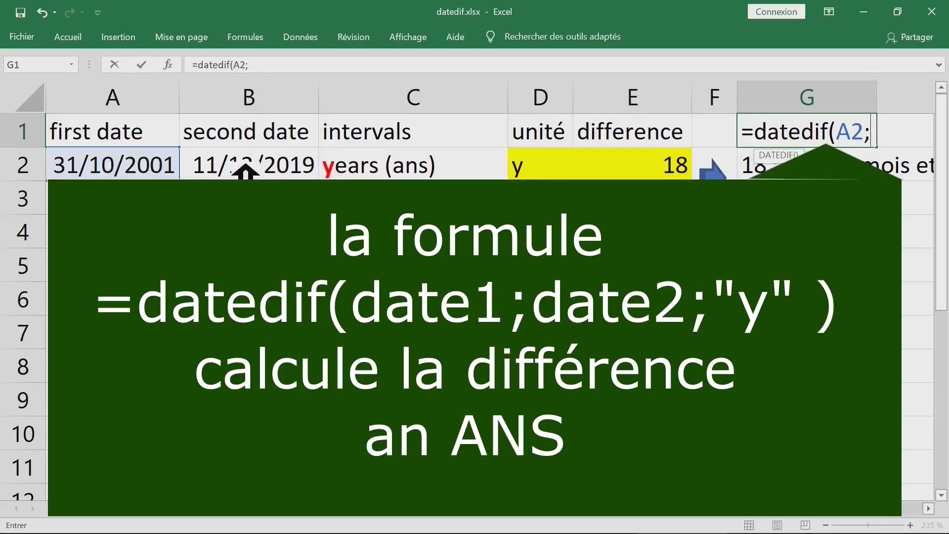
pyautogui.click(246, 168)
pyautogui.write(';"')
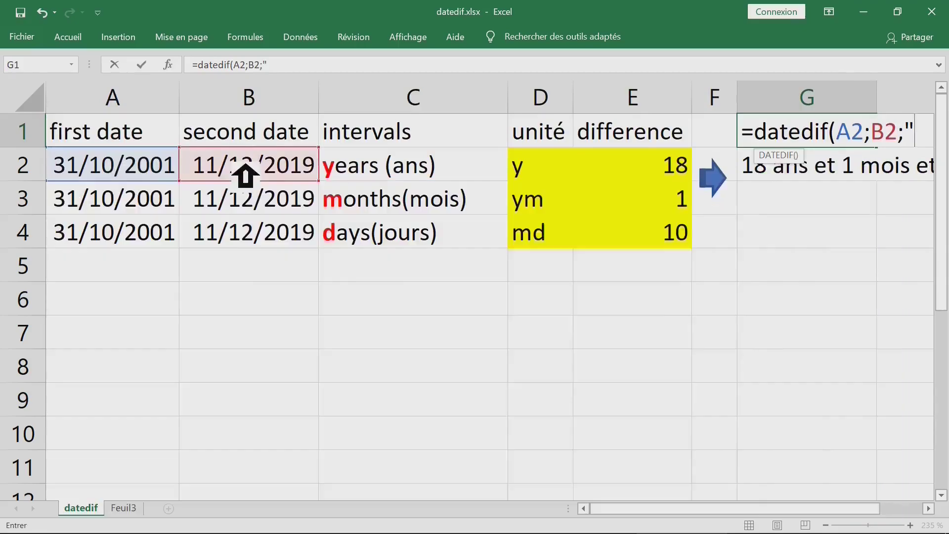
pyautogui.write('y")')
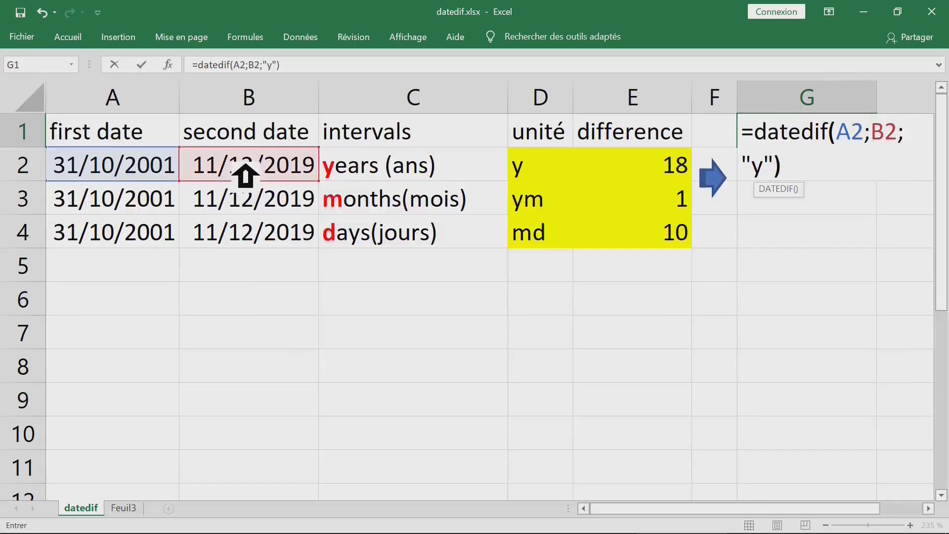
pyautogui.press('Return')
# Reopen the G1 formula and append &" ans;"&DATEDIF(A2;B2;"ym") to add the years label and the remaining months.
pyautogui.click(818, 132)
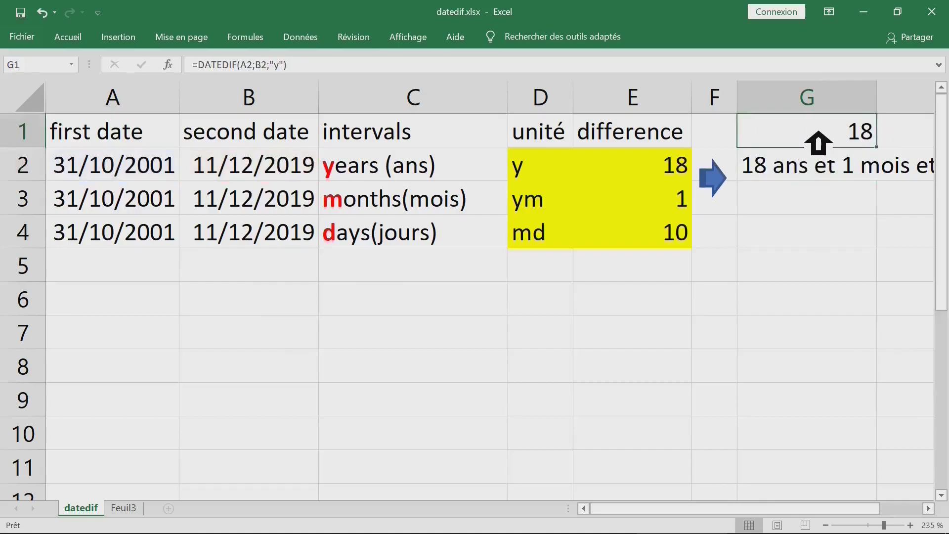
pyautogui.press('Right')
pyautogui.press('Right')
pyautogui.press('Right')
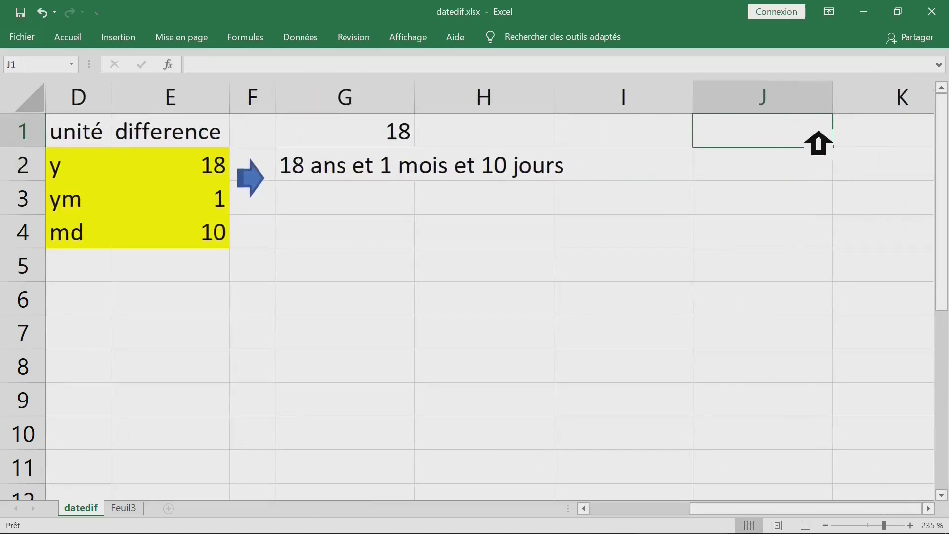
pyautogui.click(382, 143)
pyautogui.doubleClick(381, 143)
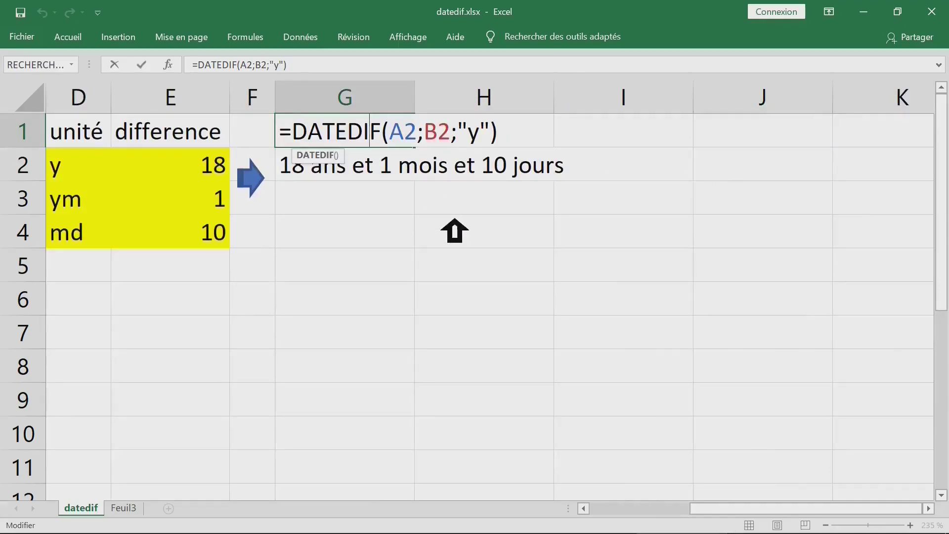
pyautogui.moveTo(298, 138); pyautogui.dragTo(517, 134)
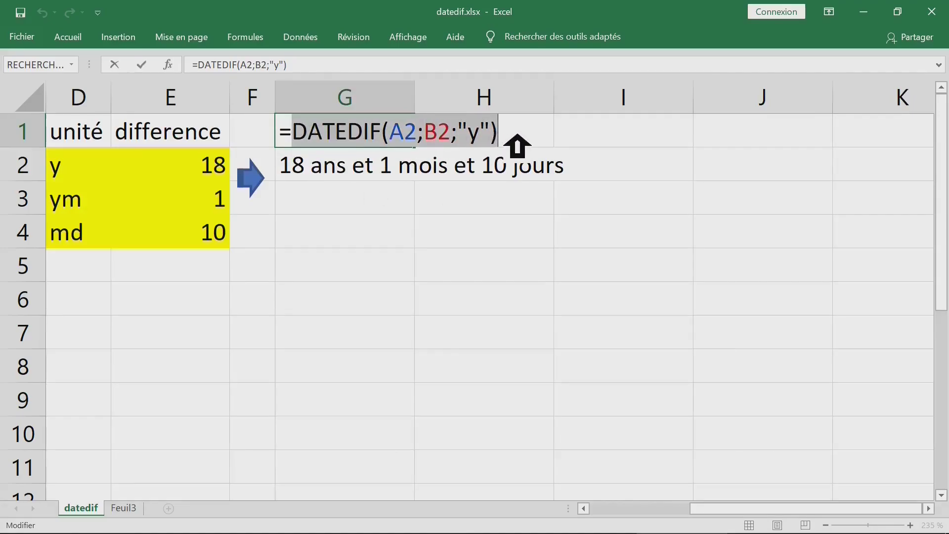
pyautogui.click(521, 134)
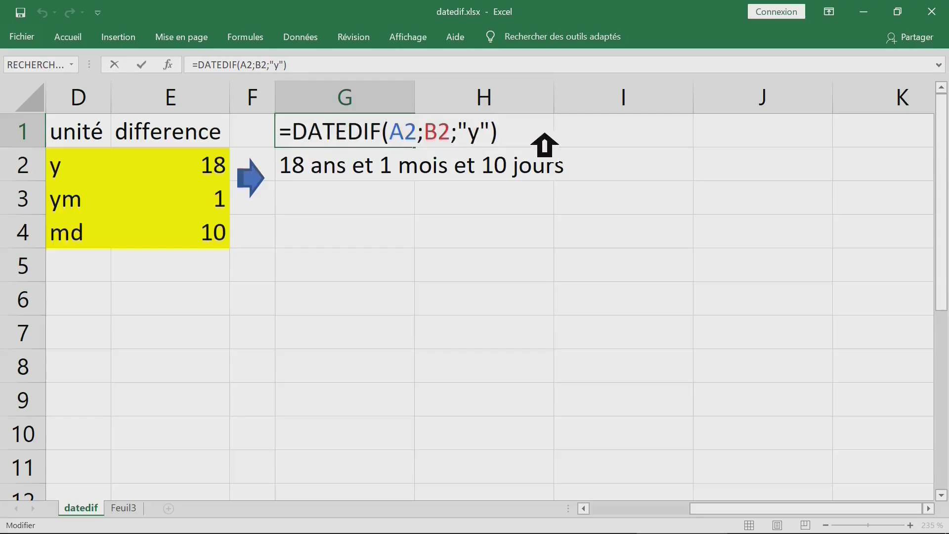
pyautogui.write('&"')
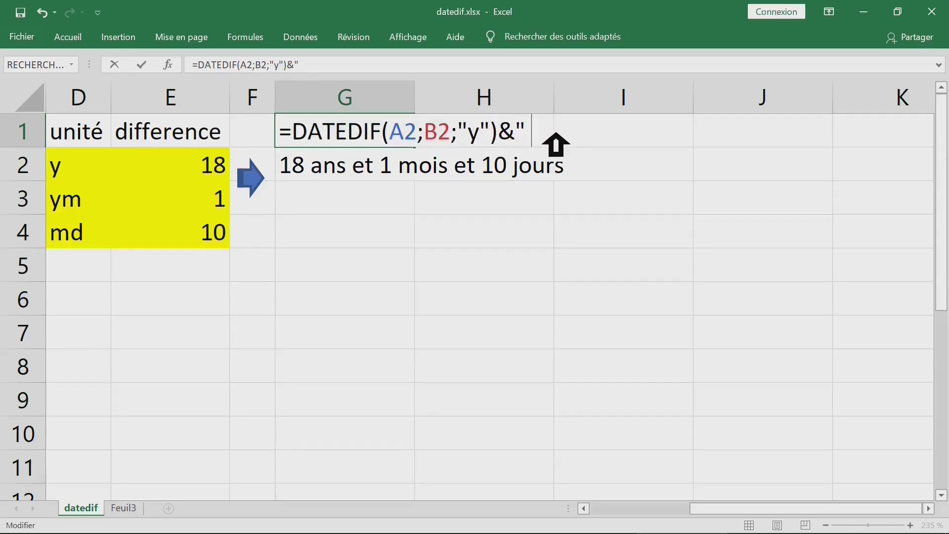
pyautogui.write('  ans"')
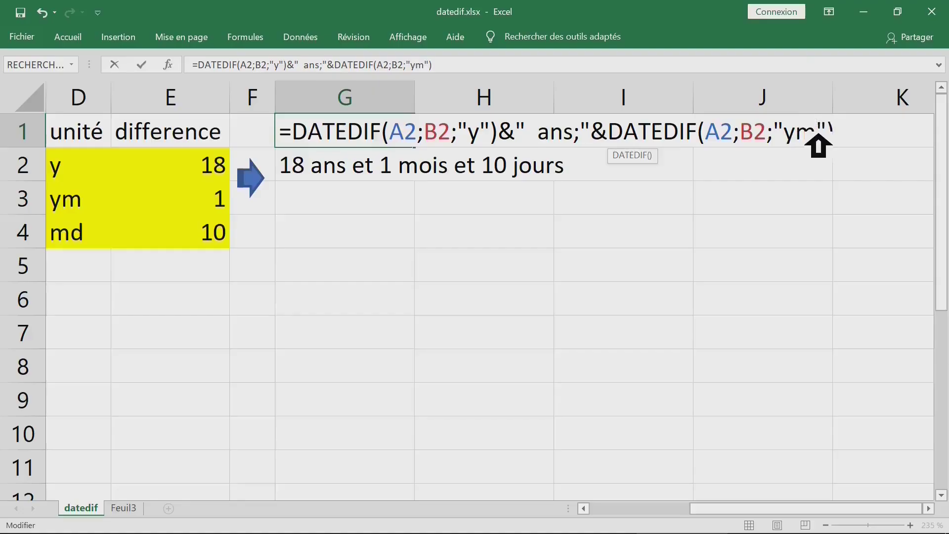
pyautogui.write('")')
# Append &" mois et"& to the end of the G1 formula to label the months.
pyautogui.click(929, 508)
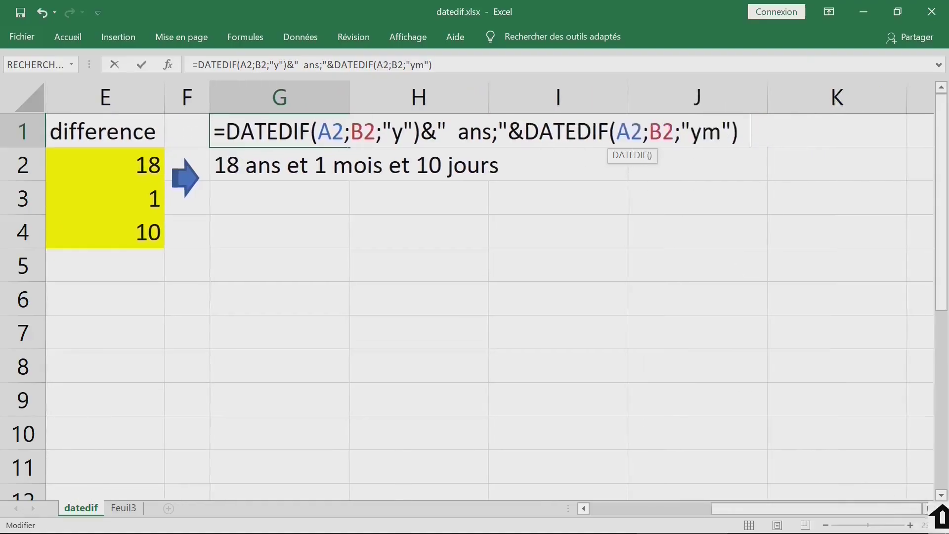
pyautogui.click(928, 508)
pyautogui.click(928, 508)
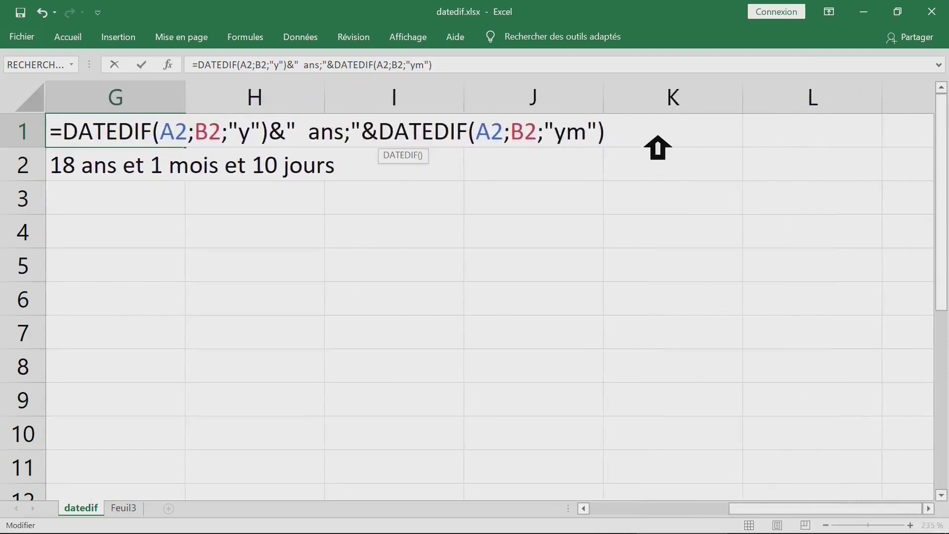
pyautogui.write('&')
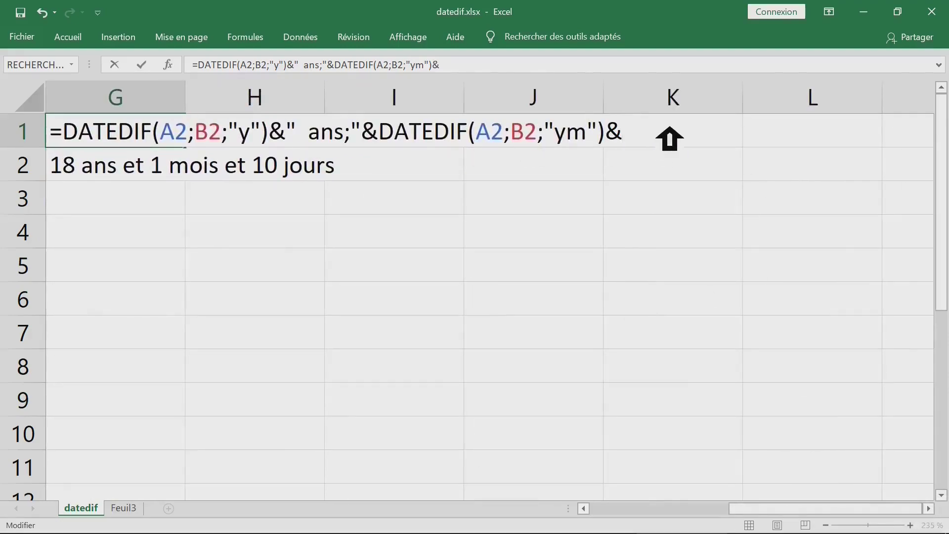
pyautogui.write('"  m')
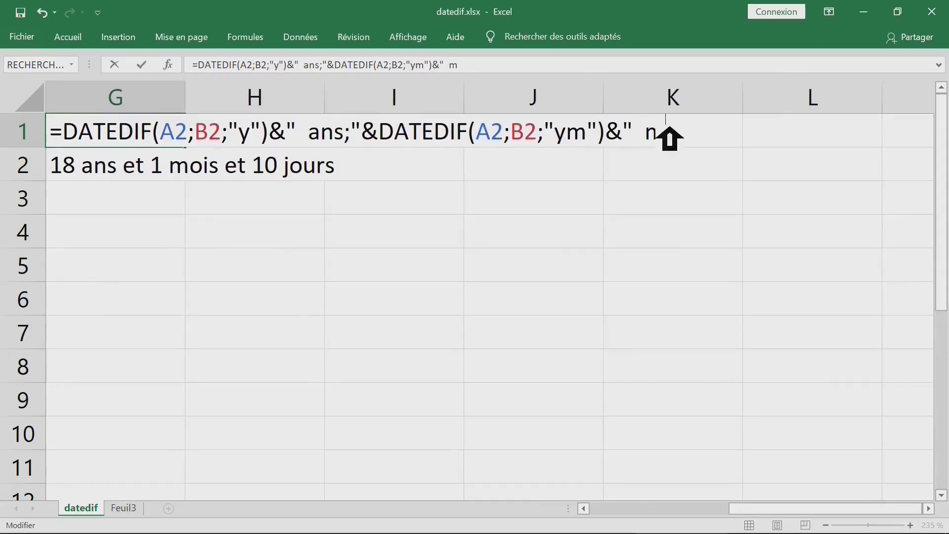
pyautogui.write('ois  et"&')
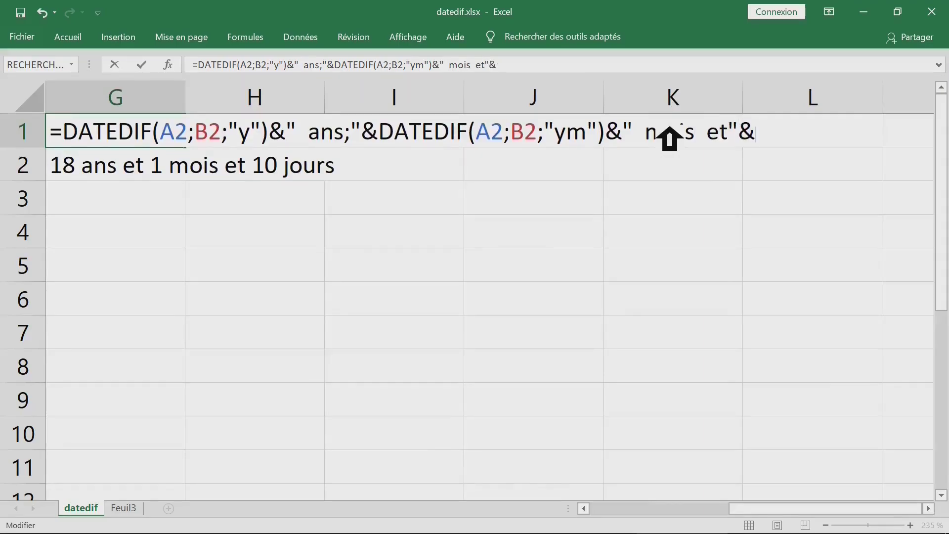
# Enlarge the formula bar and end the G1 formula with DATEDIF(A2;B2;"md") for the remaining days.
pyautogui.hscroll(2, 941, 505)
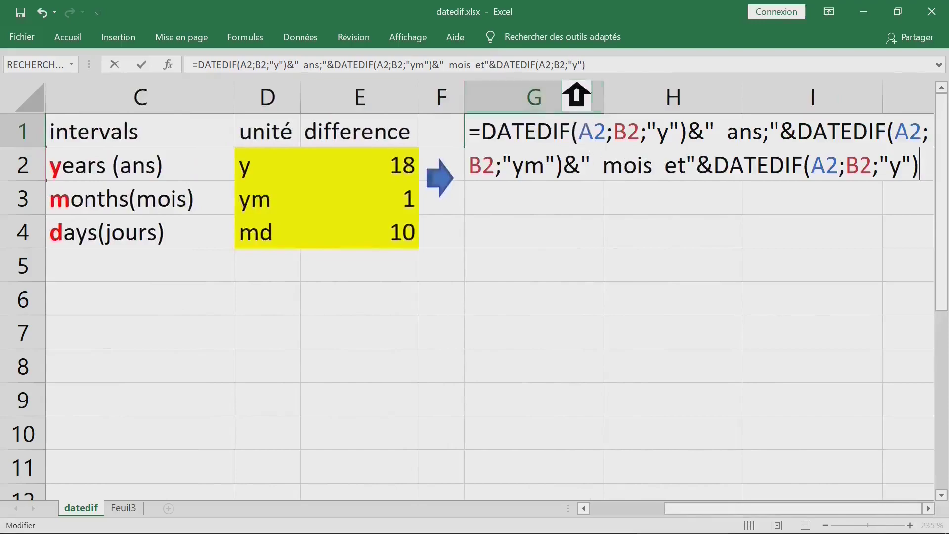
pyautogui.moveTo(212, 79); pyautogui.dragTo(215, 108)
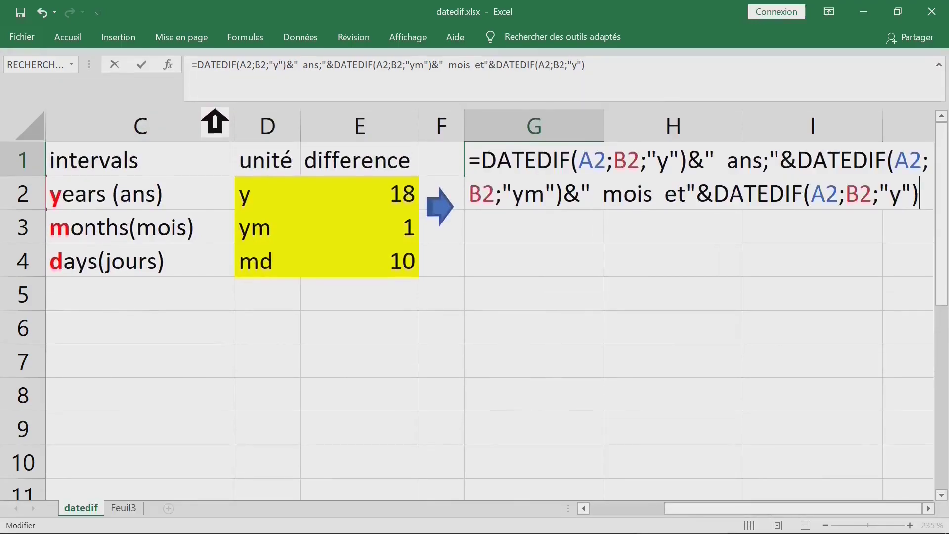
pyautogui.click(913, 194)
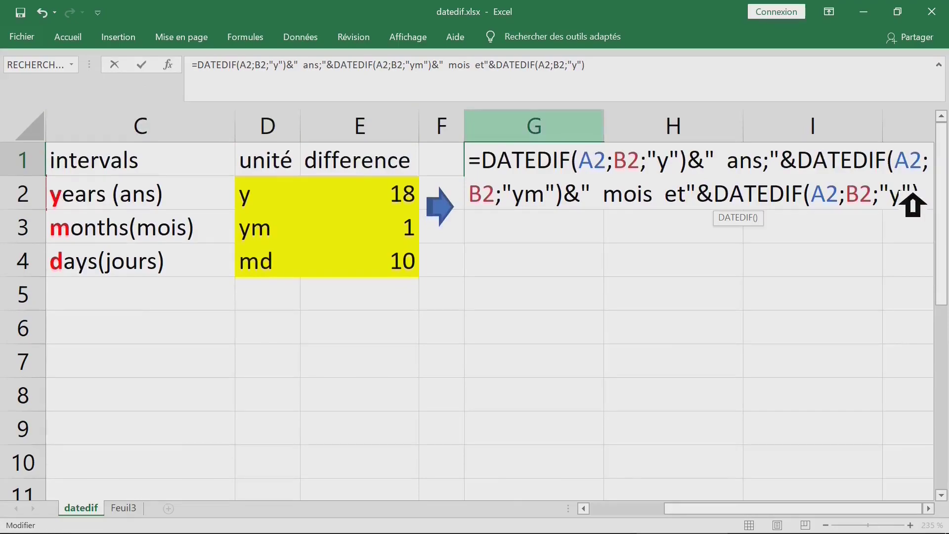
pyautogui.press('BackSpace')
pyautogui.write('m')
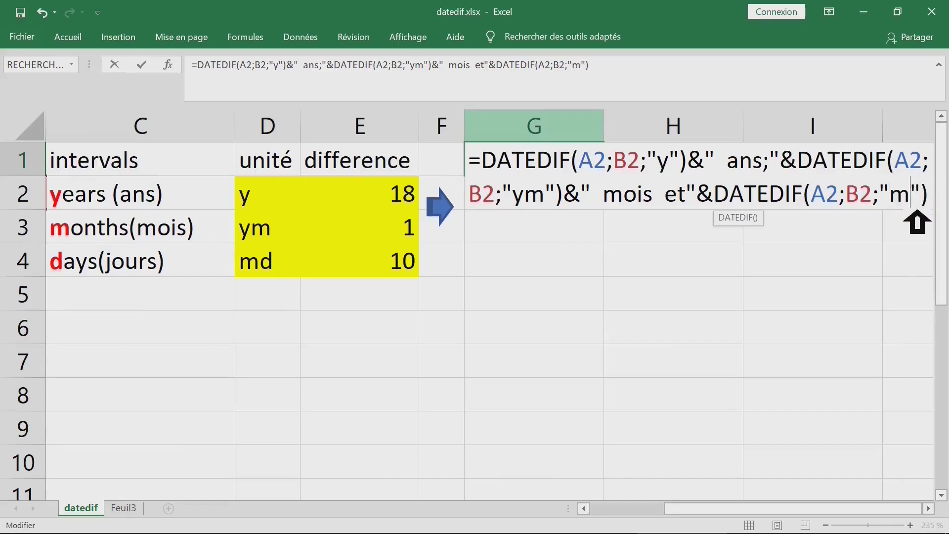
pyautogui.write('d')
pyautogui.click(555, 236)
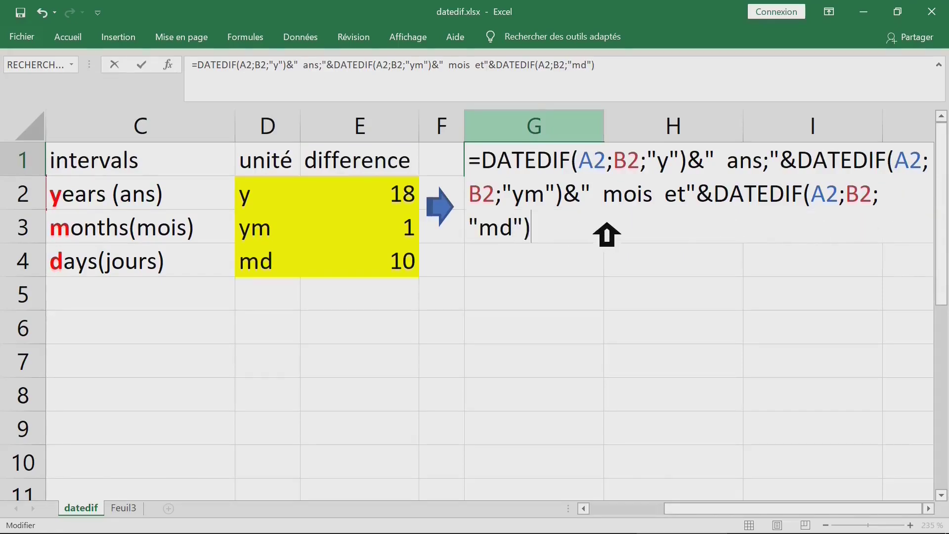
# Append &" jours" to the end of the G1 formula to label the days.
pyautogui.write('&" jours')
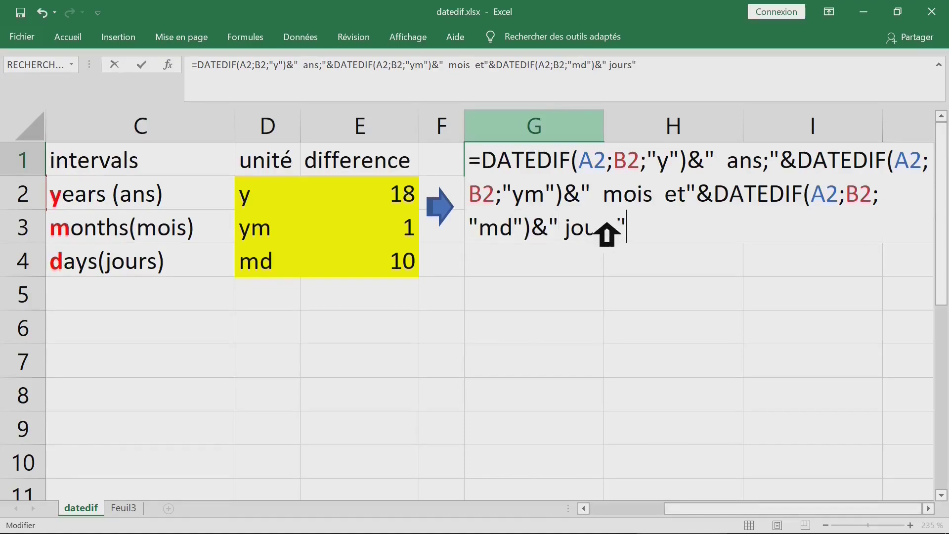
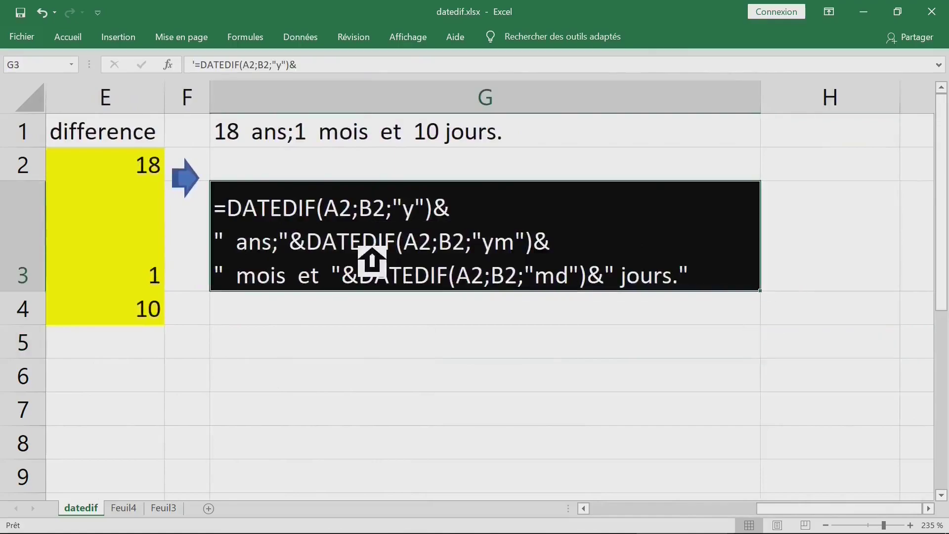
# Examine the "y" and "ym" parts of the formula written out in cell G3.
pyautogui.doubleClick(250, 218)
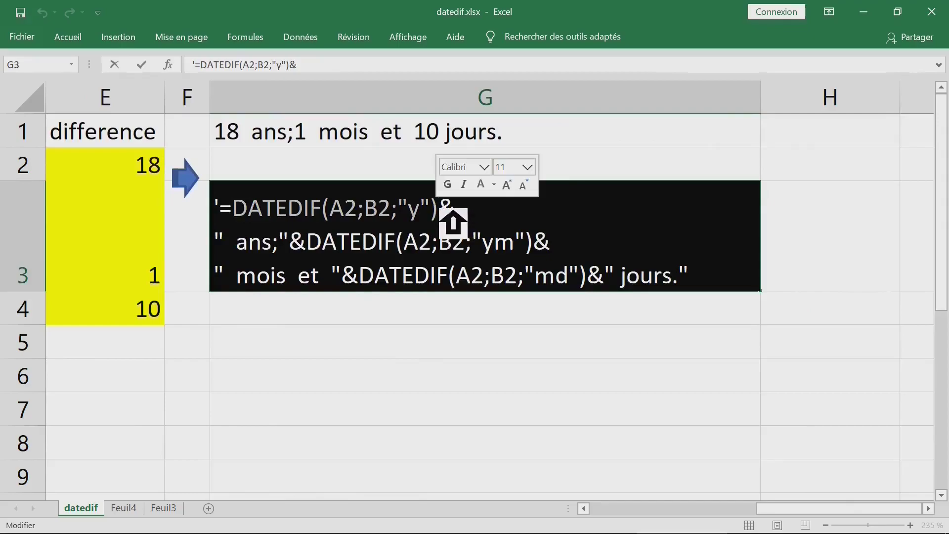
pyautogui.moveTo(439, 210); pyautogui.dragTo(457, 211)
pyautogui.moveTo(271, 239); pyautogui.dragTo(248, 241)
pyautogui.moveTo(312, 240); pyautogui.dragTo(567, 256)
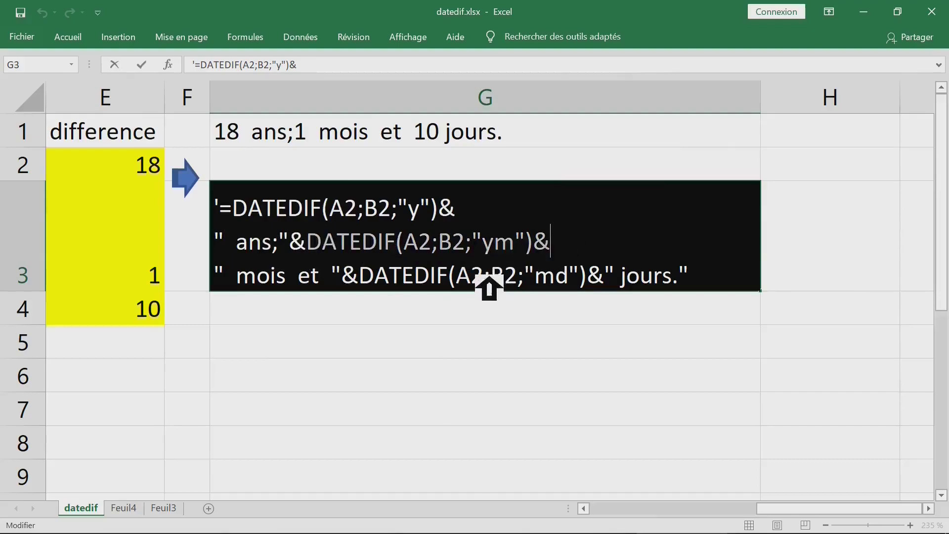
# Clear the written-out formula text from cell G3.
pyautogui.click(313, 148)
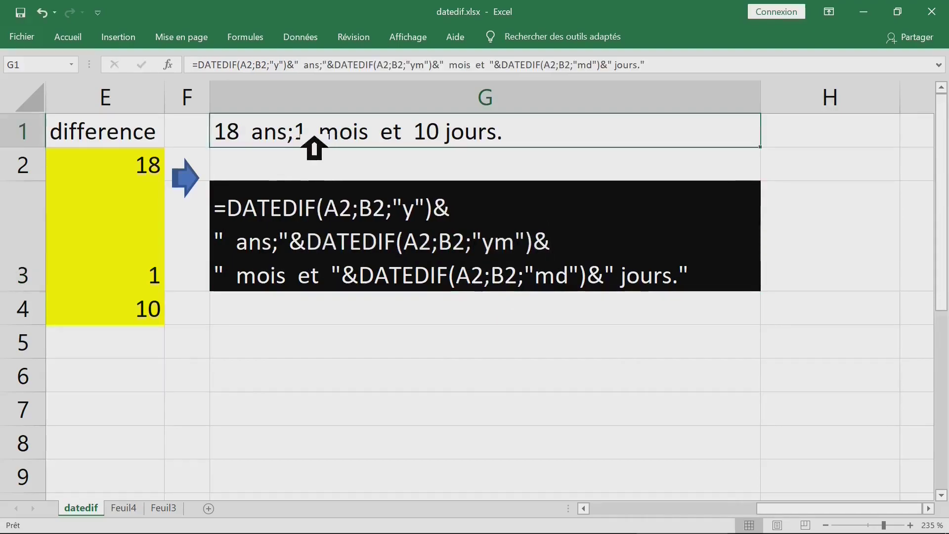
pyautogui.doubleClick(313, 149)
pyautogui.click(318, 218)
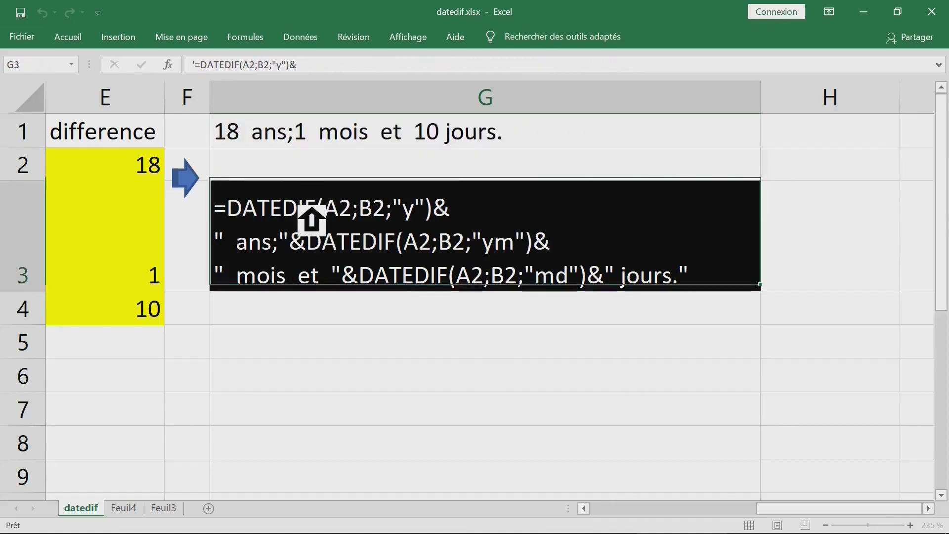
# Start a new formula in G1 with =datedif( using A2 as the first date and B2 as the second date.
pyautogui.click(297, 141)
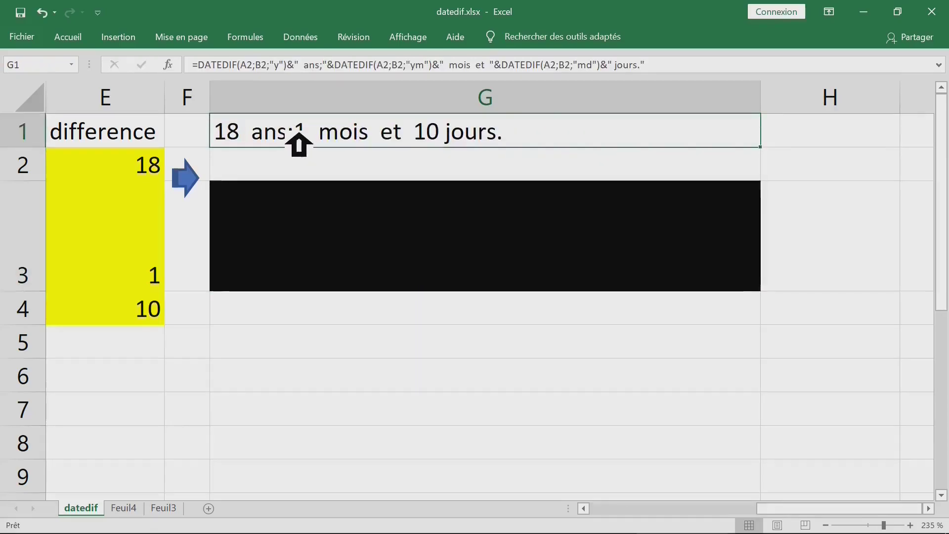
pyautogui.write('=')
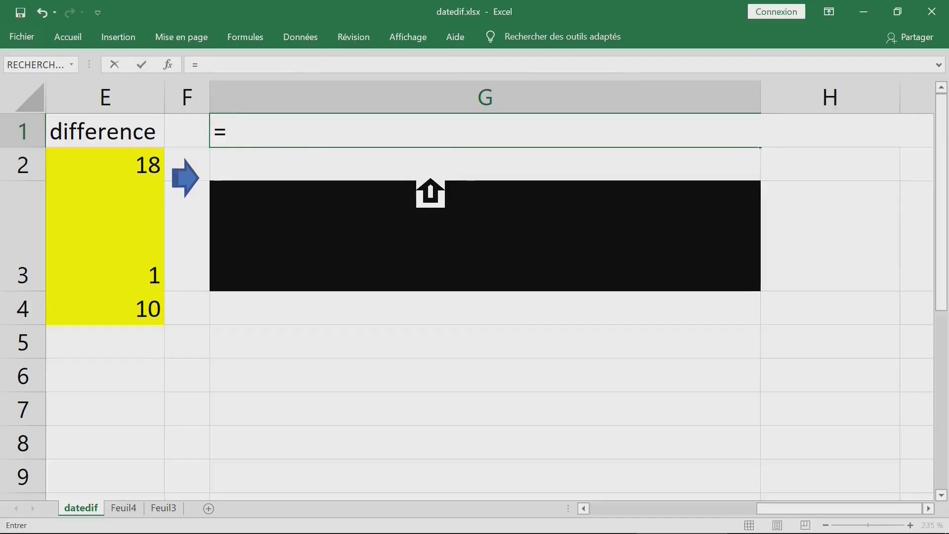
pyautogui.write('datedif')
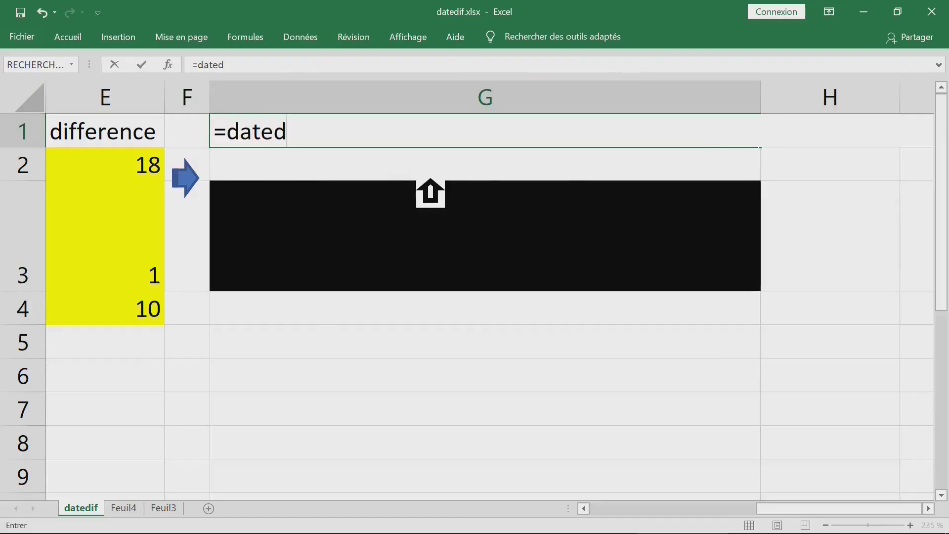
pyautogui.write('(')
pyautogui.click(133, 139)
pyautogui.press('Left')
pyautogui.press('Left')
pyautogui.press('Left')
pyautogui.press('Left')
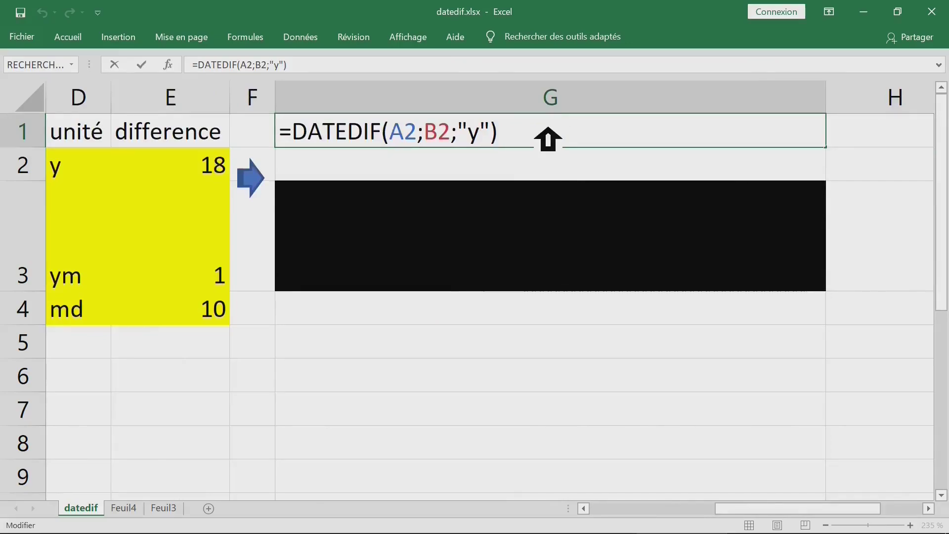
pyautogui.click(273, 172)
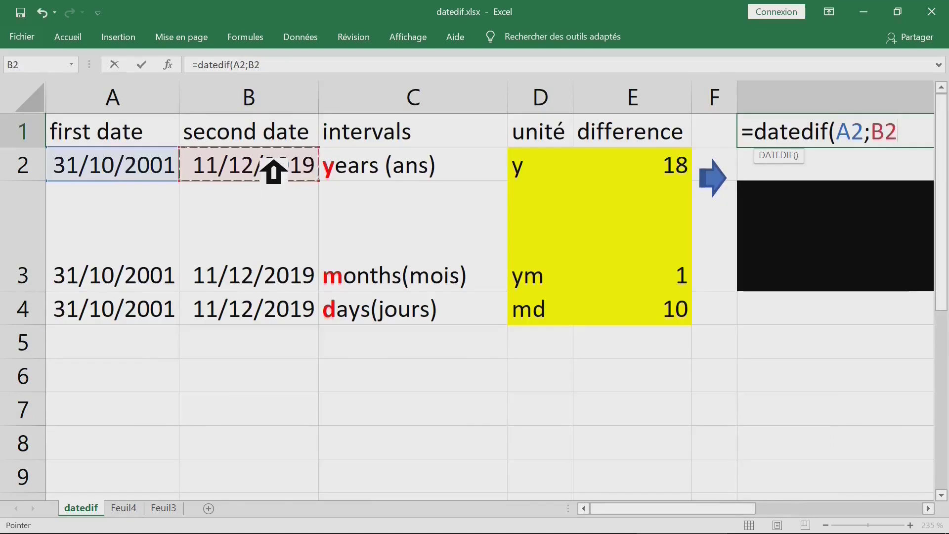
# Complete the G1 formula with the "y" unit and append &"ans" as the years label.
pyautogui.write(',')
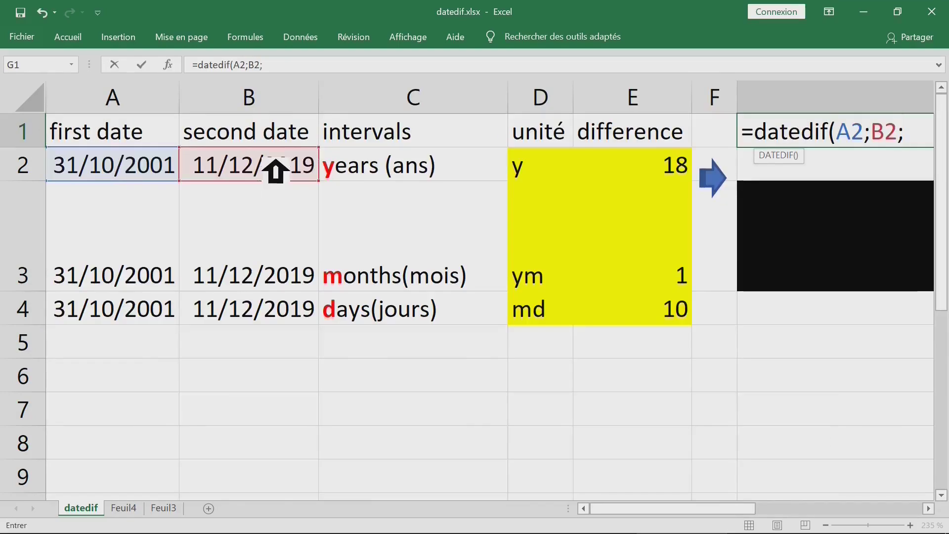
pyautogui.write('"y')
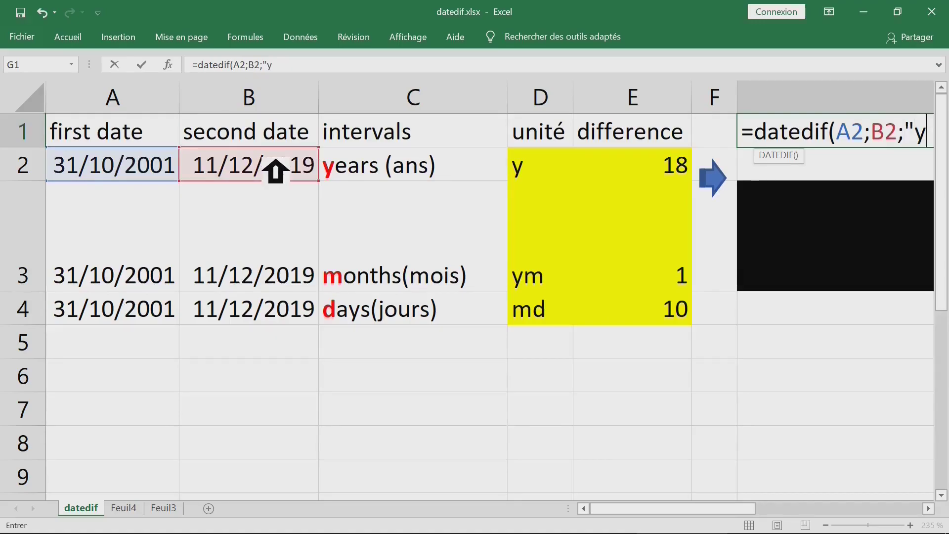
pyautogui.write('")')
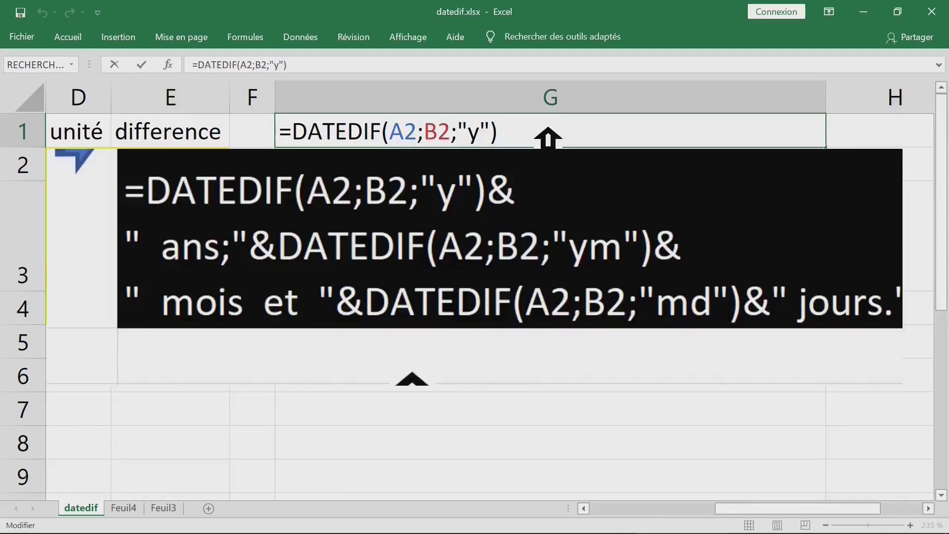
pyautogui.write('&"ans')
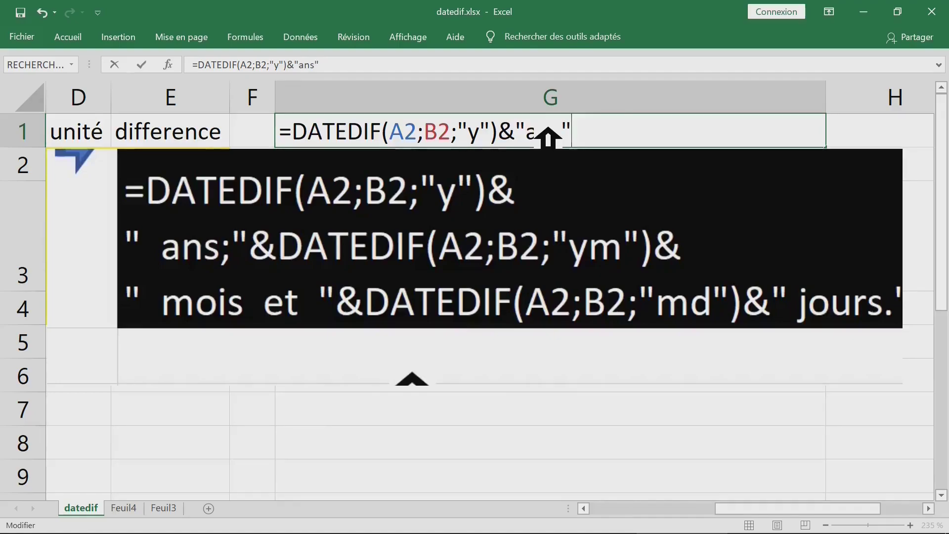
pyautogui.press('Return')
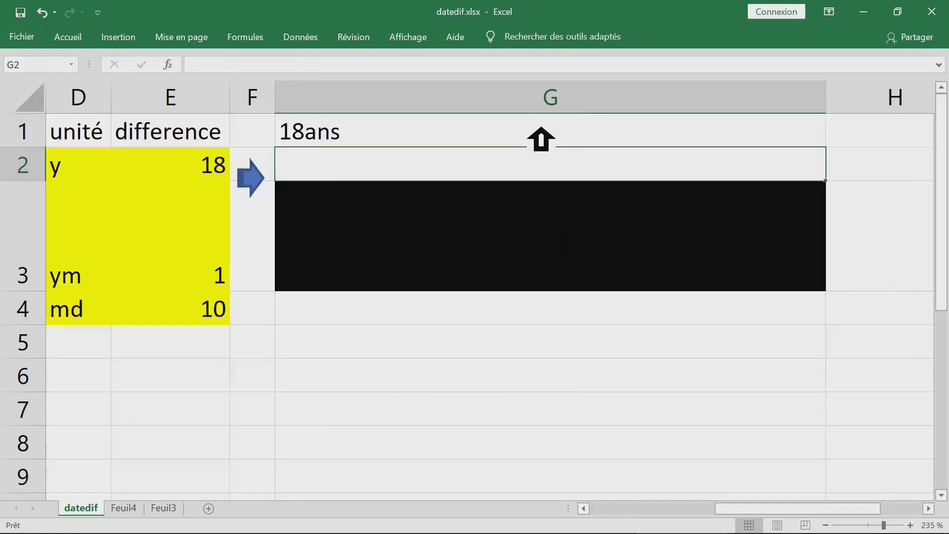
# Edit the G1 formula to insert two spaces before ans inside the quoted label.
pyautogui.doubleClick(429, 132)
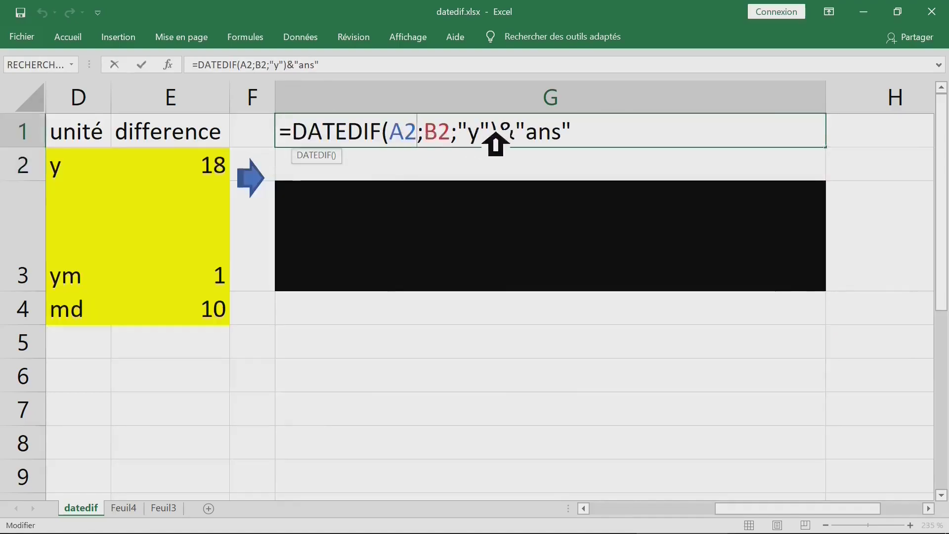
pyautogui.press('Return')
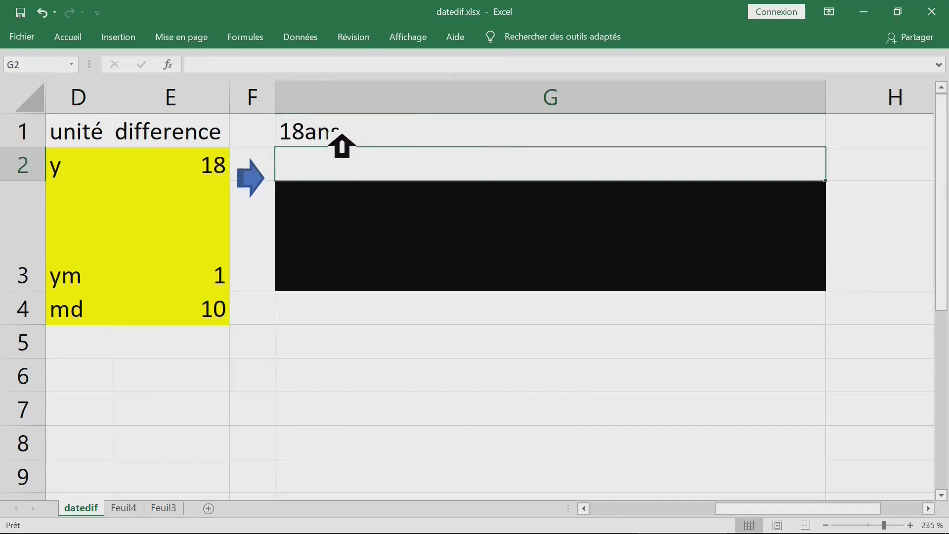
pyautogui.click(324, 135)
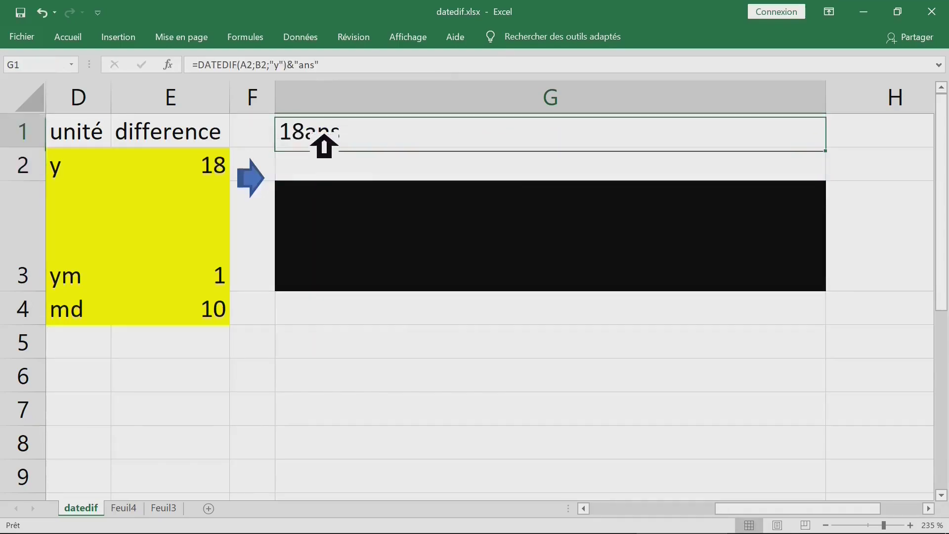
pyautogui.doubleClick(324, 134)
pyautogui.click(541, 132)
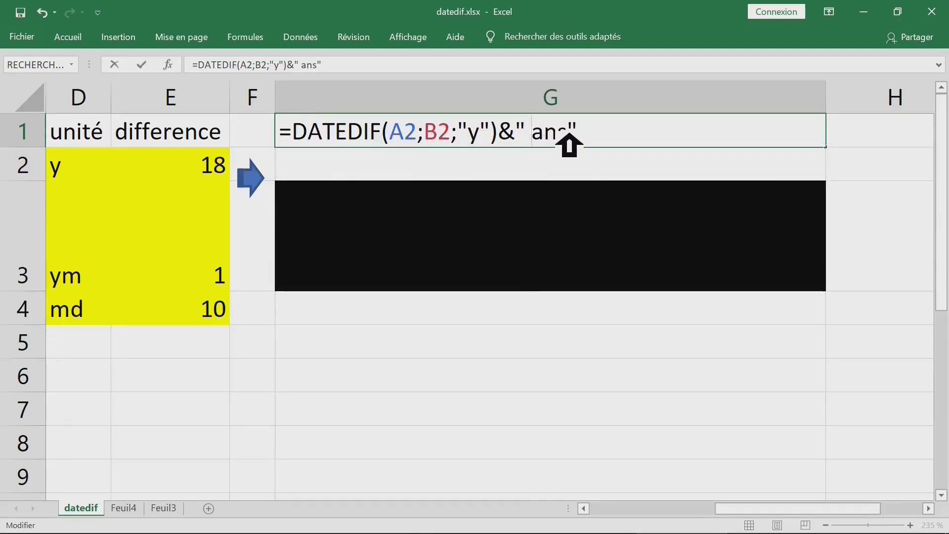
pyautogui.press('Return')
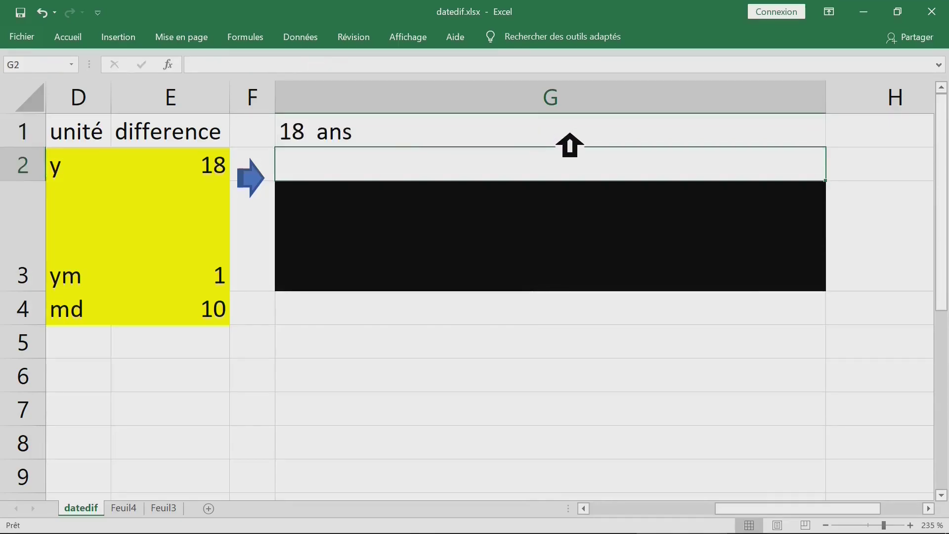
# Extend the G1 formula with &DATEDIF(A2;B2;"ym"), reusing a copy of the existing DATEDIF(A2;B2 part.
pyautogui.click(526, 134)
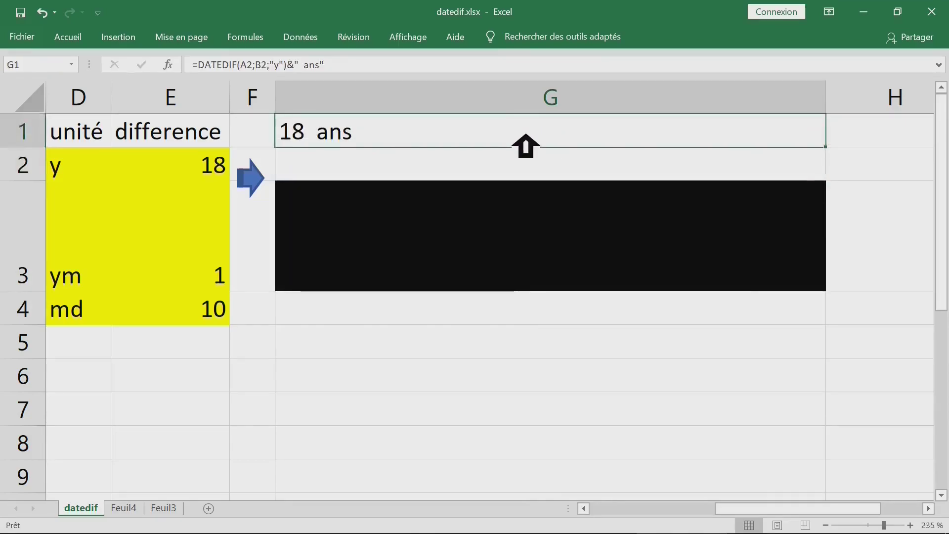
pyautogui.doubleClick(434, 134)
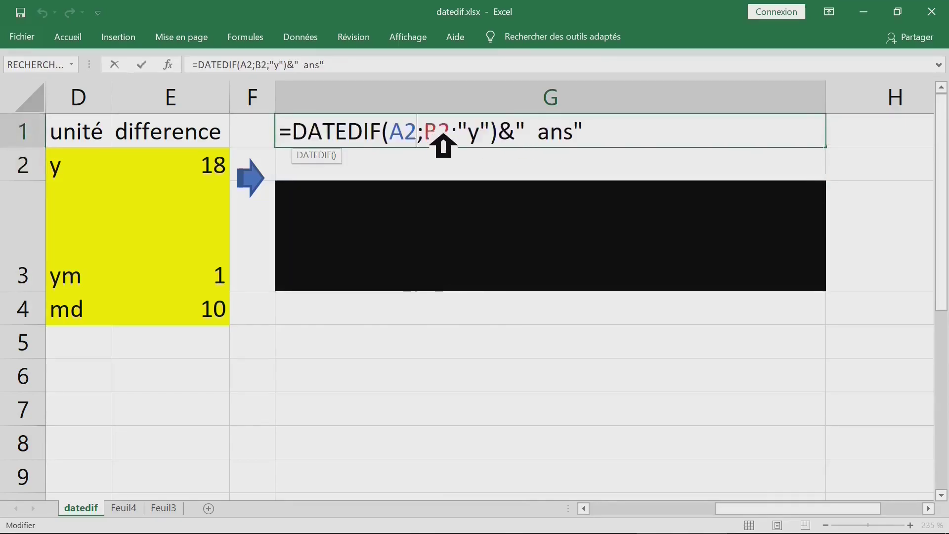
pyautogui.click(603, 134)
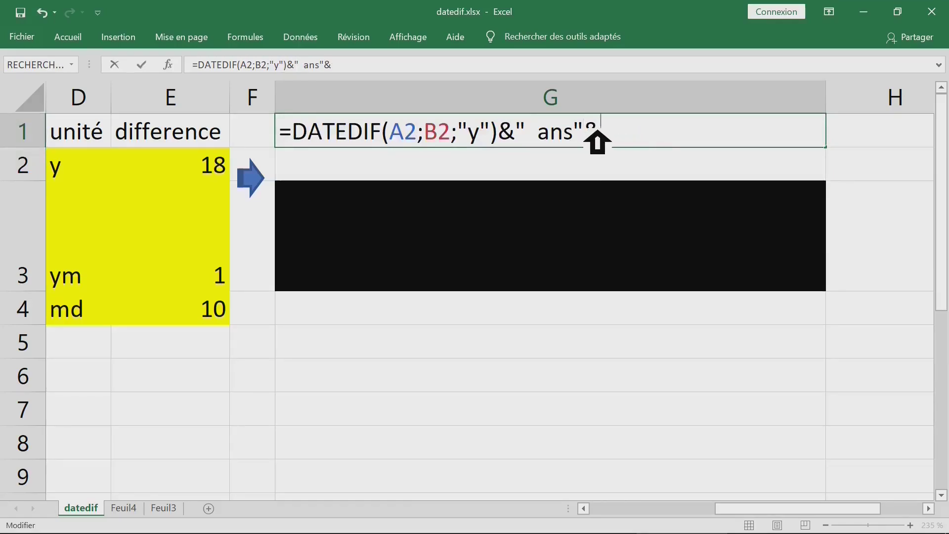
pyautogui.moveTo(292, 142); pyautogui.dragTo(502, 144)
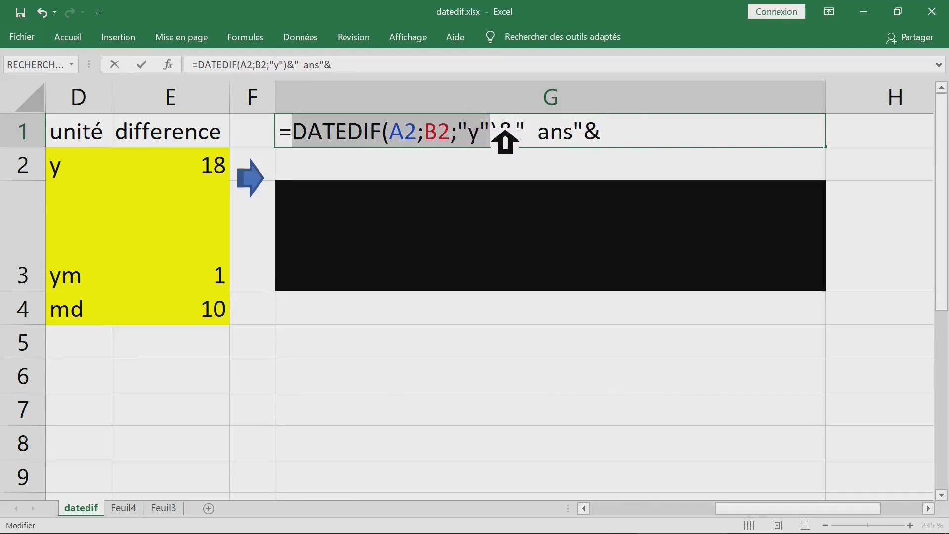
pyautogui.moveTo(504, 144); pyautogui.dragTo(459, 144)
pyautogui.hotkey('ctrl', 'c')
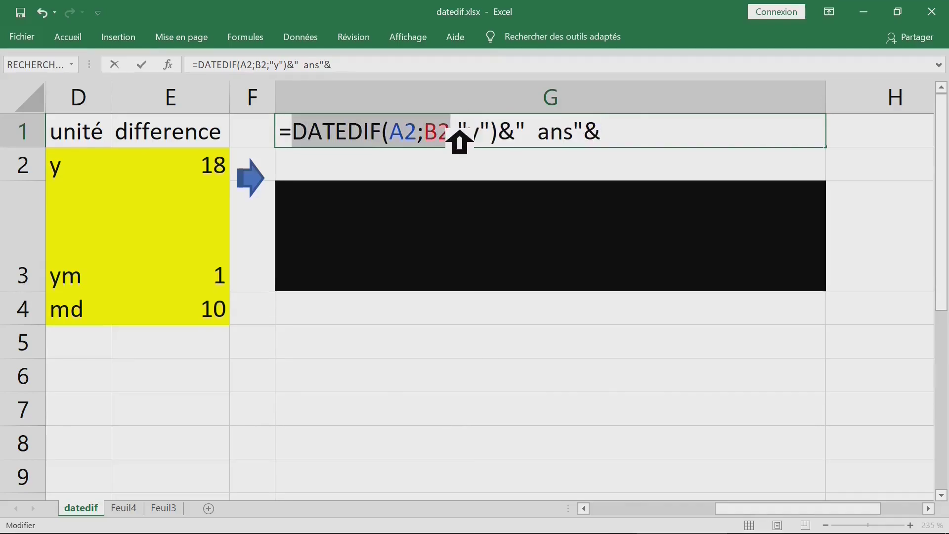
pyautogui.click(621, 138)
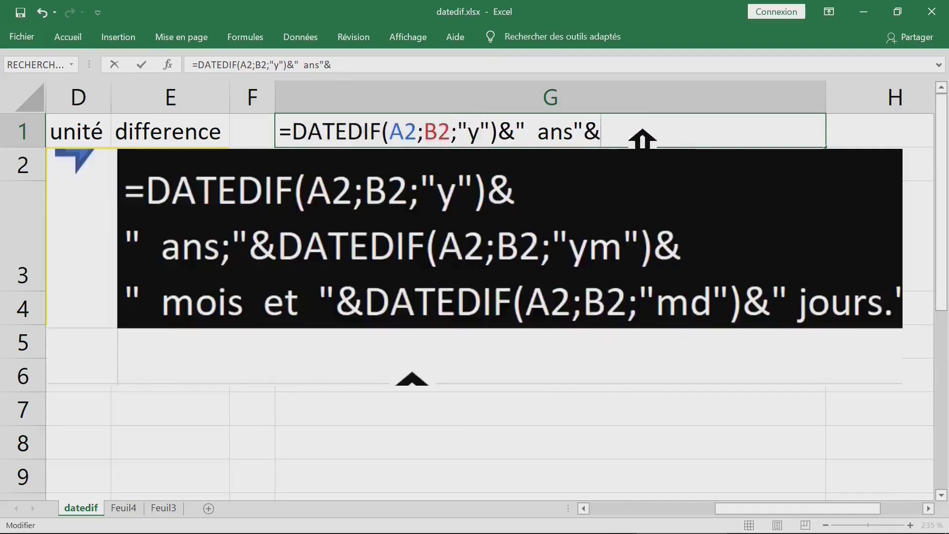
pyautogui.hotkey('ctrl', 'v')
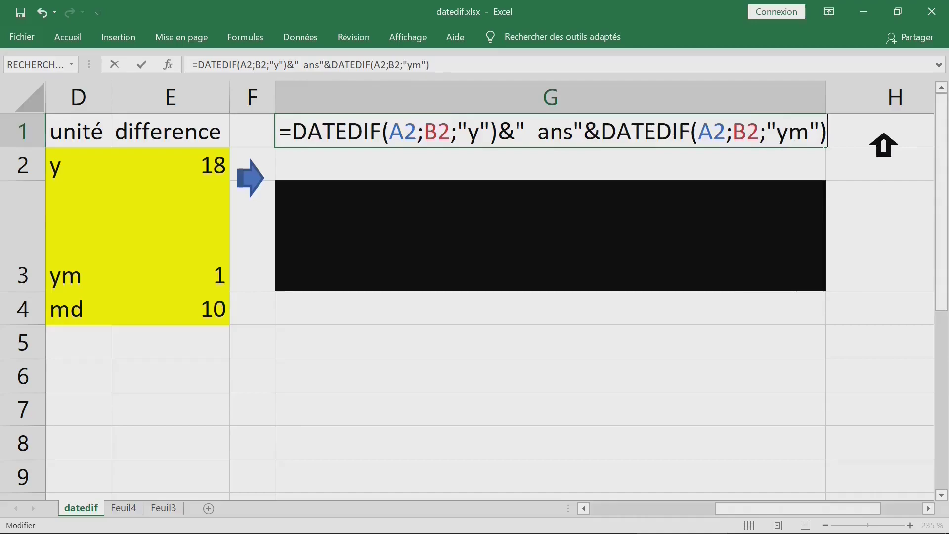
pyautogui.press('Return')
# Insert two spaces after ans inside the quoted years label of the G1 formula.
pyautogui.doubleClick(403, 139)
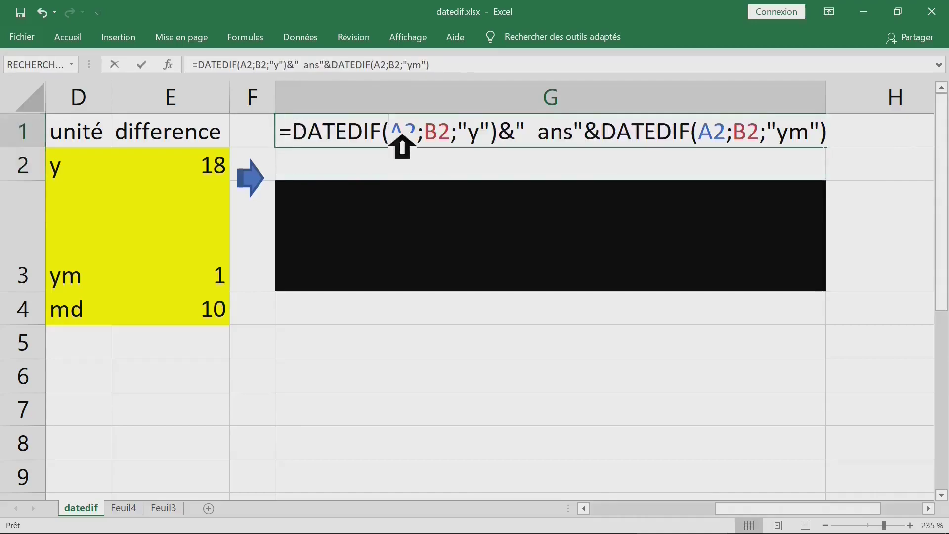
pyautogui.click(579, 136)
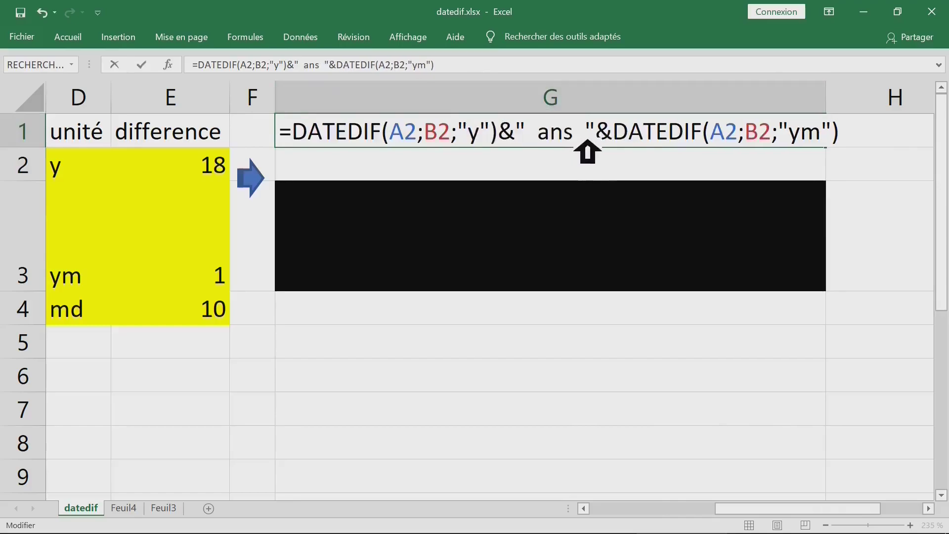
pyautogui.moveTo(599, 135); pyautogui.dragTo(582, 135)
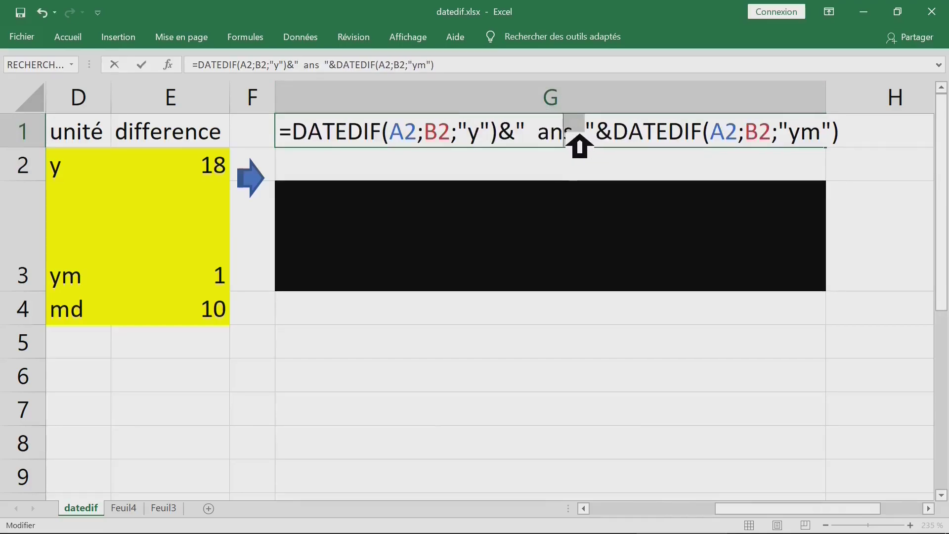
pyautogui.hotkey('ctrl', 'Return')
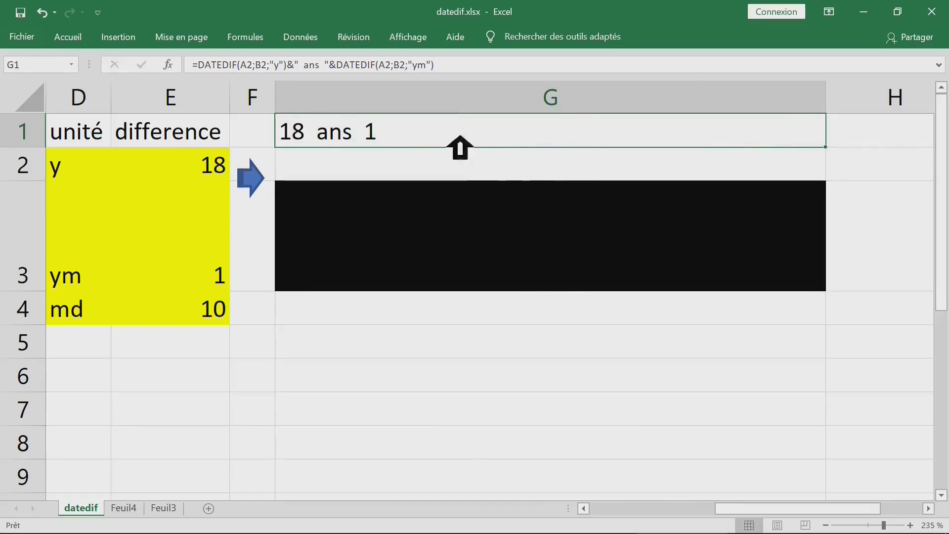
# Append &" mois" to the end of the G1 formula as the months label.
pyautogui.doubleClick(401, 136)
pyautogui.press('End')
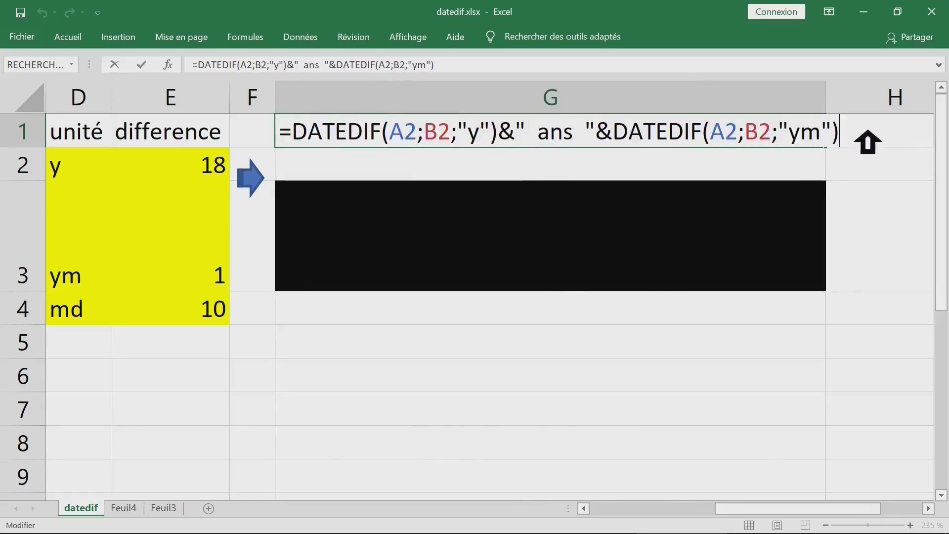
pyautogui.write('&')
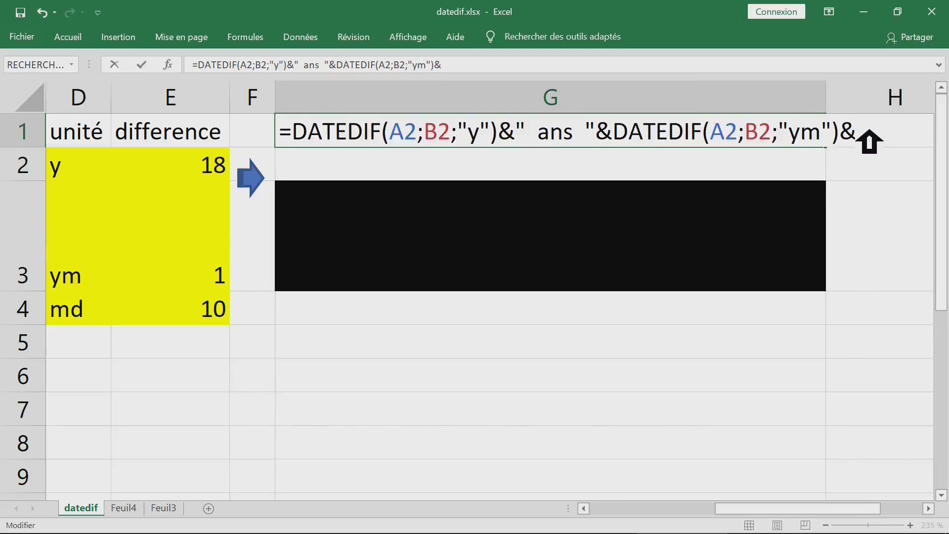
pyautogui.write('" mois')
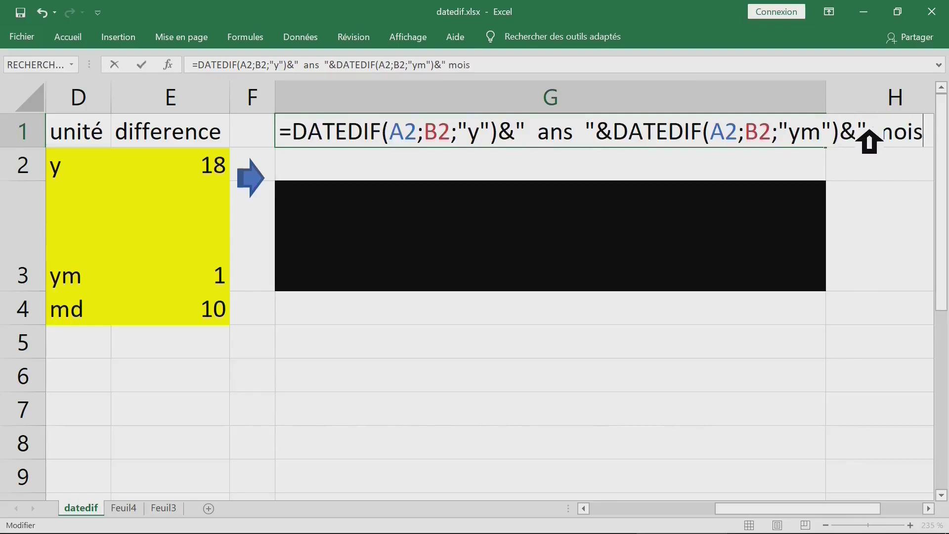
pyautogui.write('"')
pyautogui.press('Return')
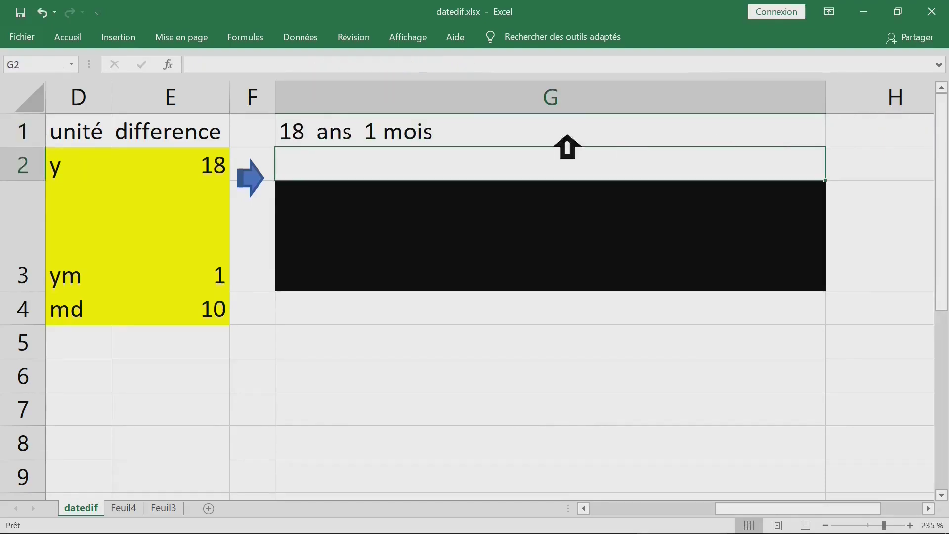
pyautogui.click(371, 138)
pyautogui.doubleClick(371, 139)
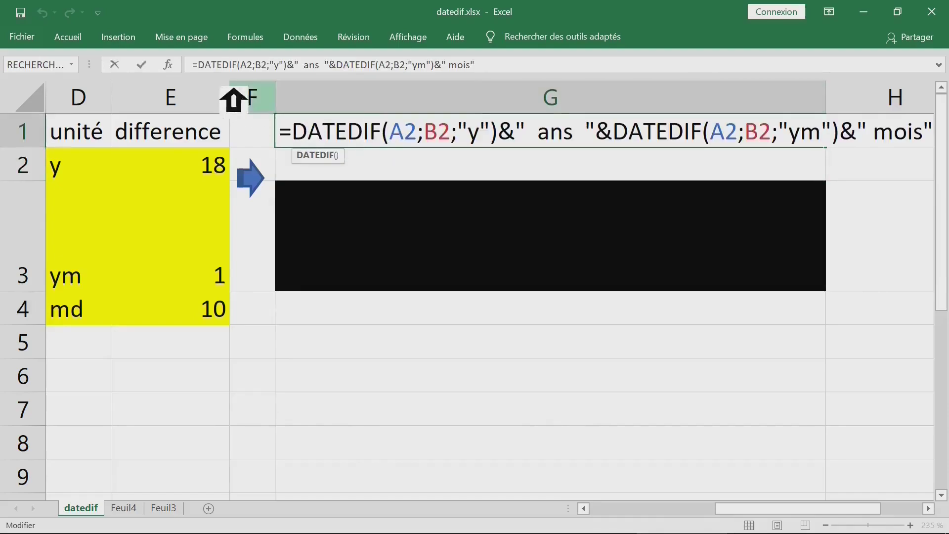
pyautogui.hotkey('ctrl', 'Return')
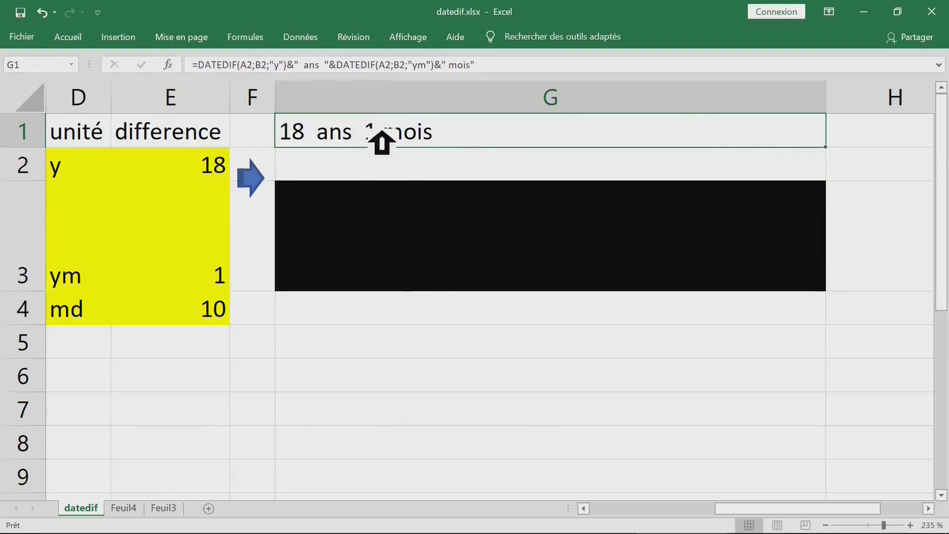
# Extend the G1 formula with & and a copy of its DATEDIF(A2;B2;"ym")&" mois" part.
pyautogui.doubleClick(409, 134)
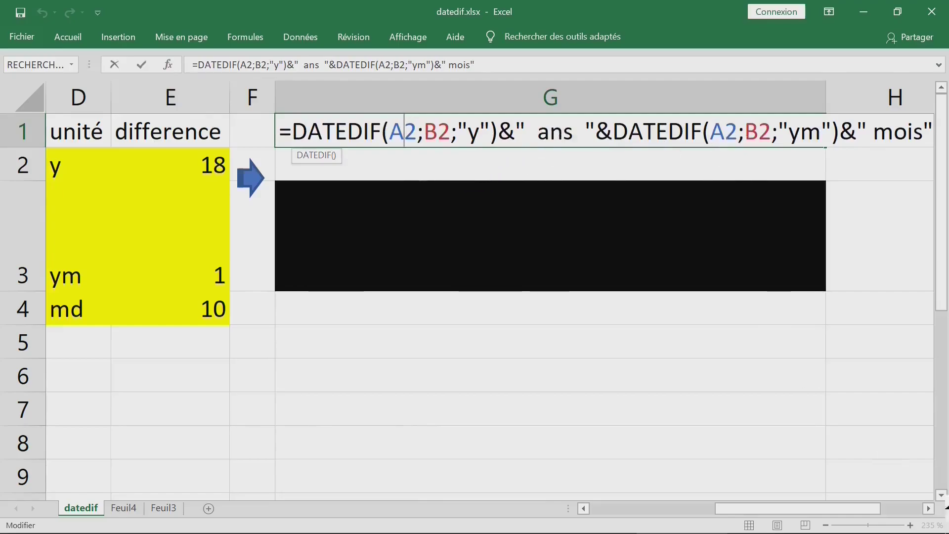
pyautogui.hscroll(2, 942, 521)
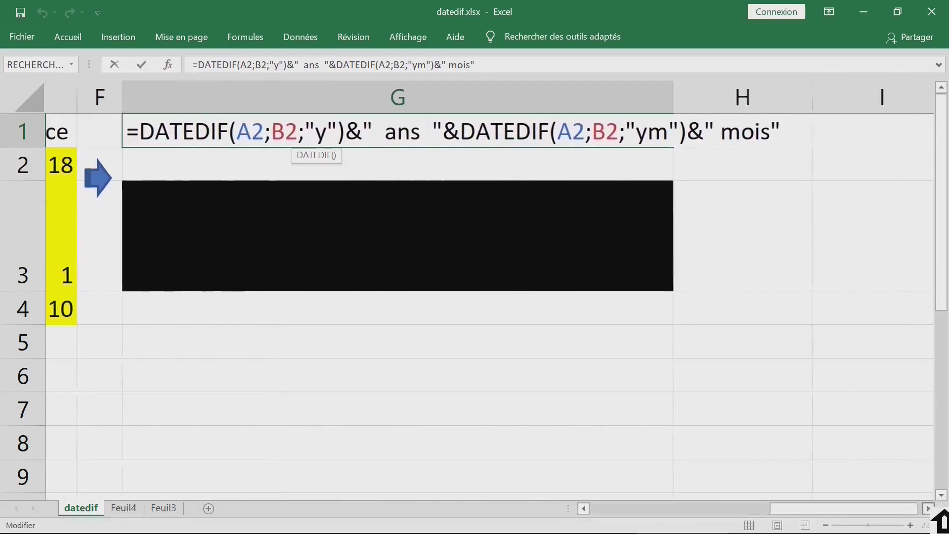
pyautogui.moveTo(435, 132); pyautogui.dragTo(776, 135)
pyautogui.hotkey('ctrl', 'c')
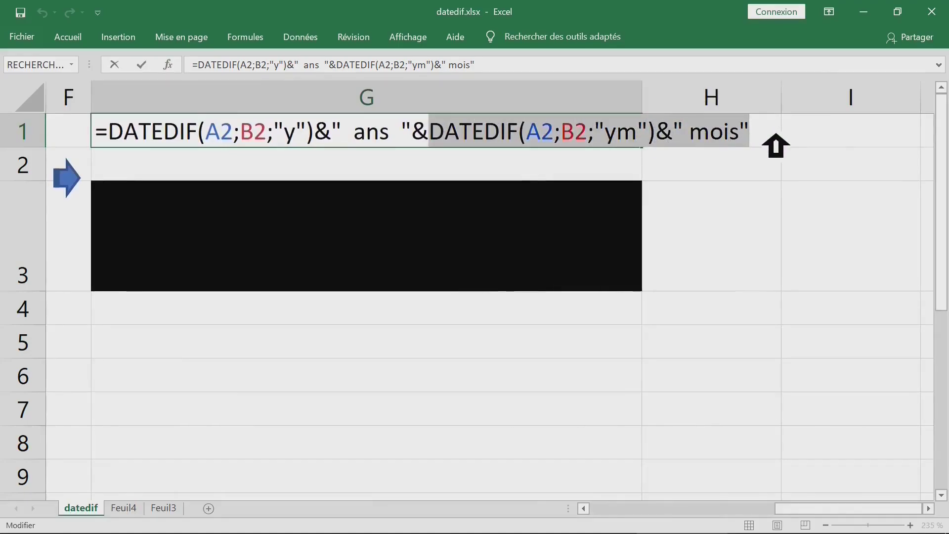
pyautogui.click(771, 132)
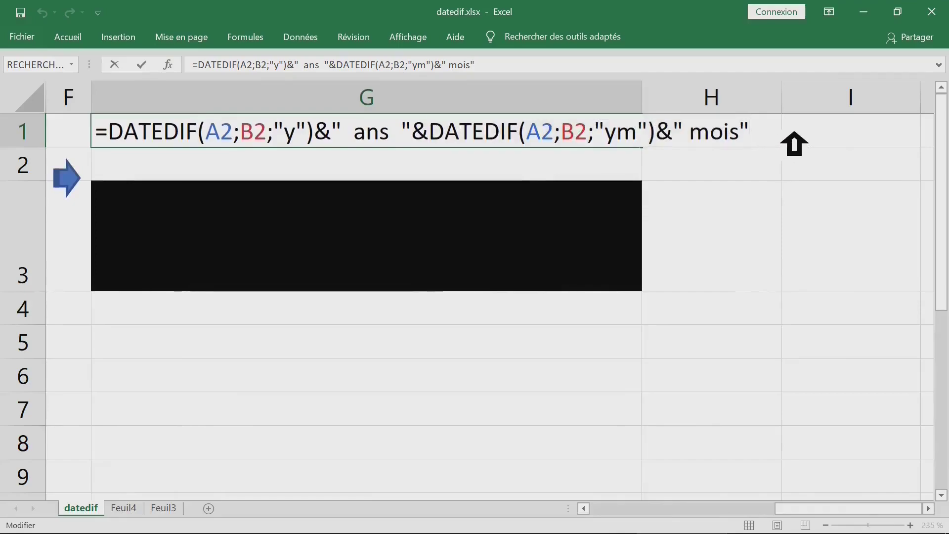
pyautogui.write('&')
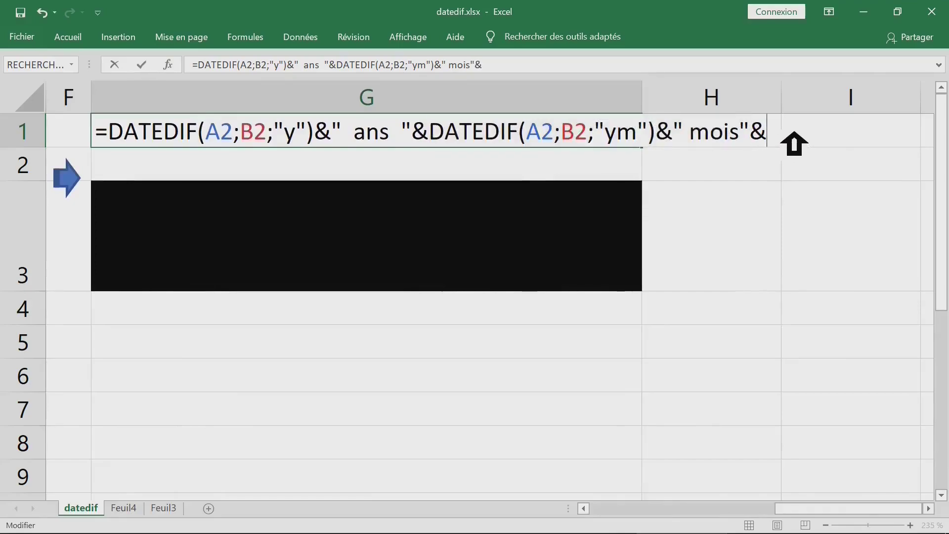
pyautogui.hotkey('ctrl', 'v')
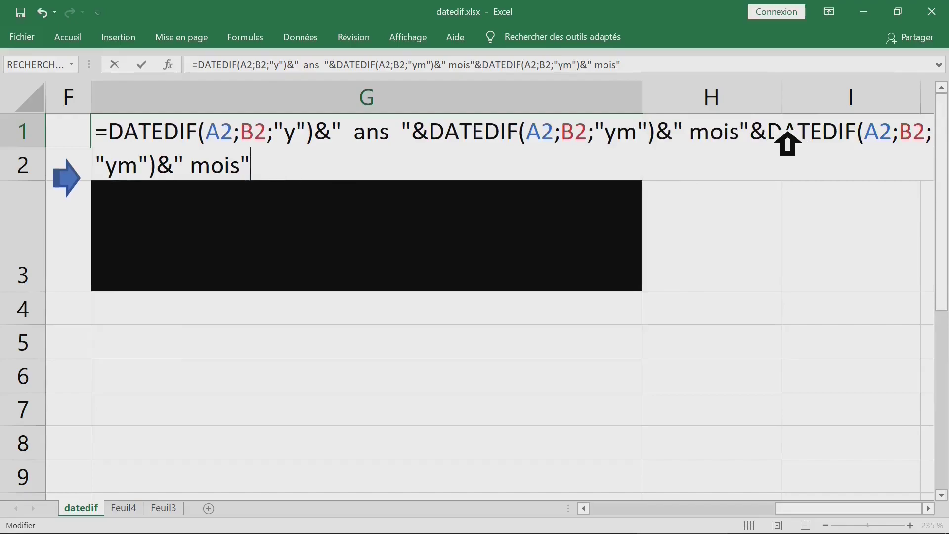
# Change the copied last part of the G1 formula to use the "md" unit and the label " jours".
pyautogui.doubleClick(122, 168)
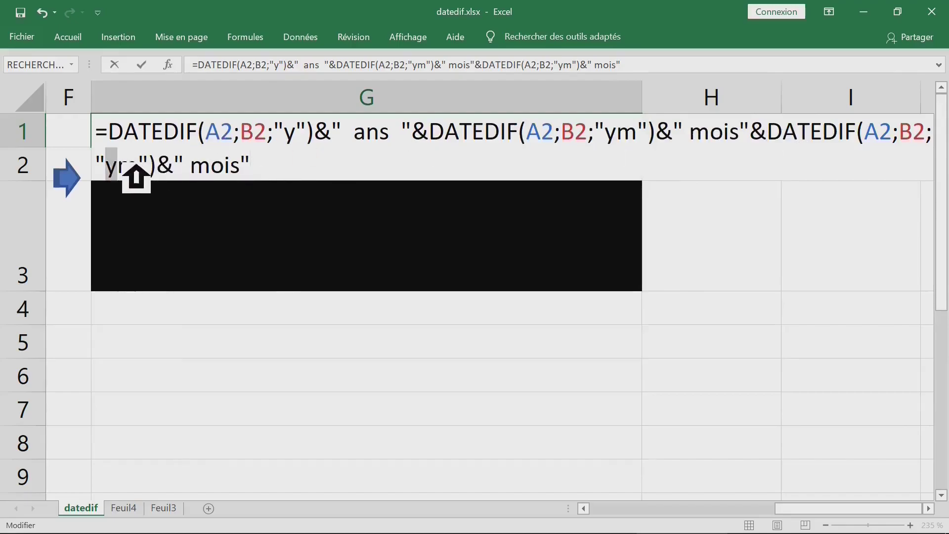
pyautogui.write('md')
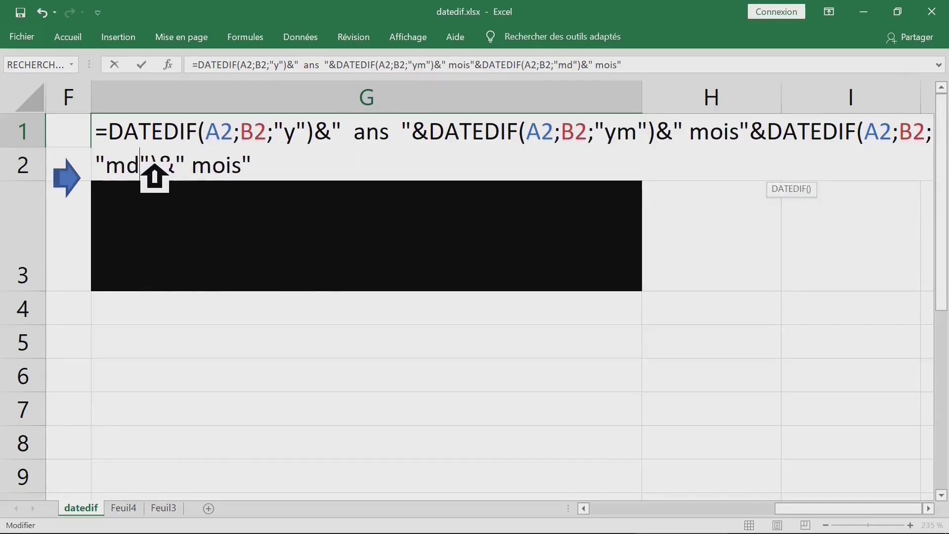
pyautogui.click(209, 168)
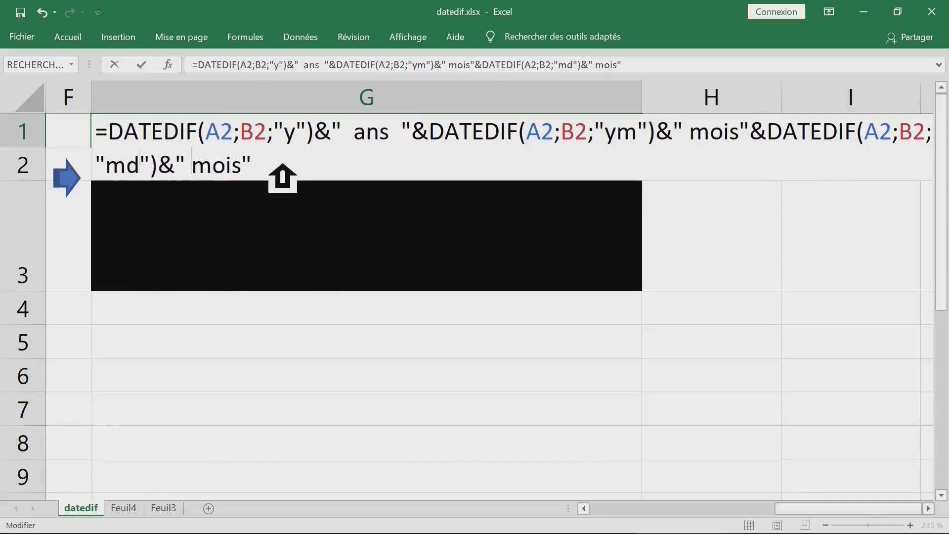
pyautogui.write('jours')
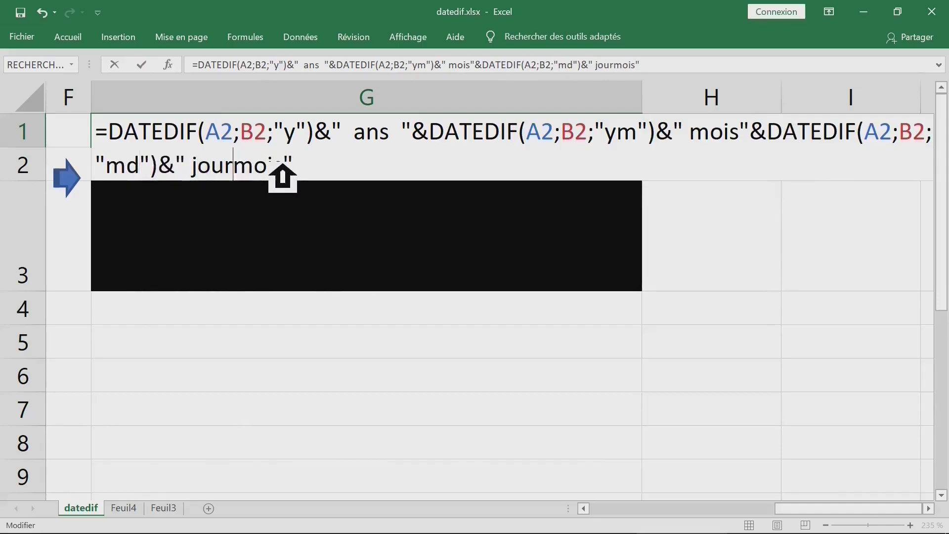
pyautogui.press('Delete')
pyautogui.press('Delete')
pyautogui.press('Delete')
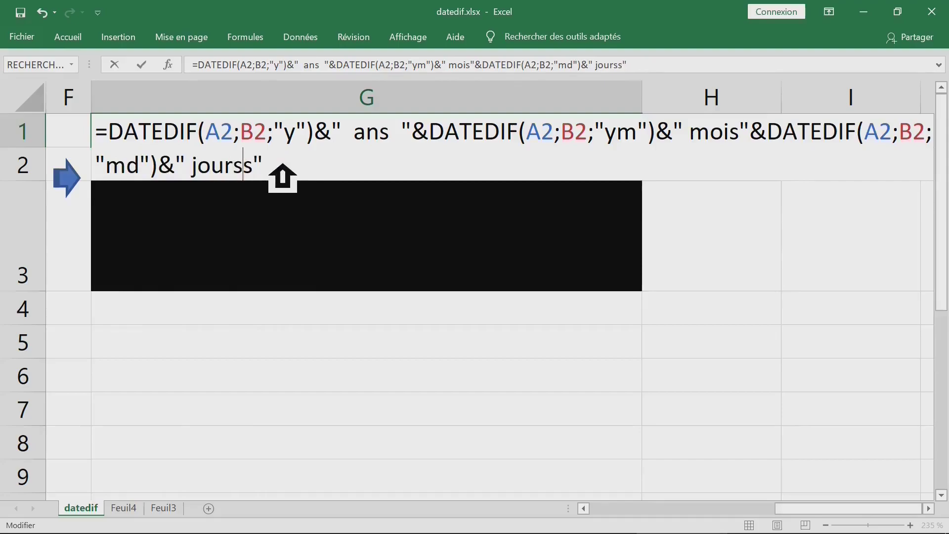
pyautogui.moveTo(311, 165); pyautogui.dragTo(123, 139)
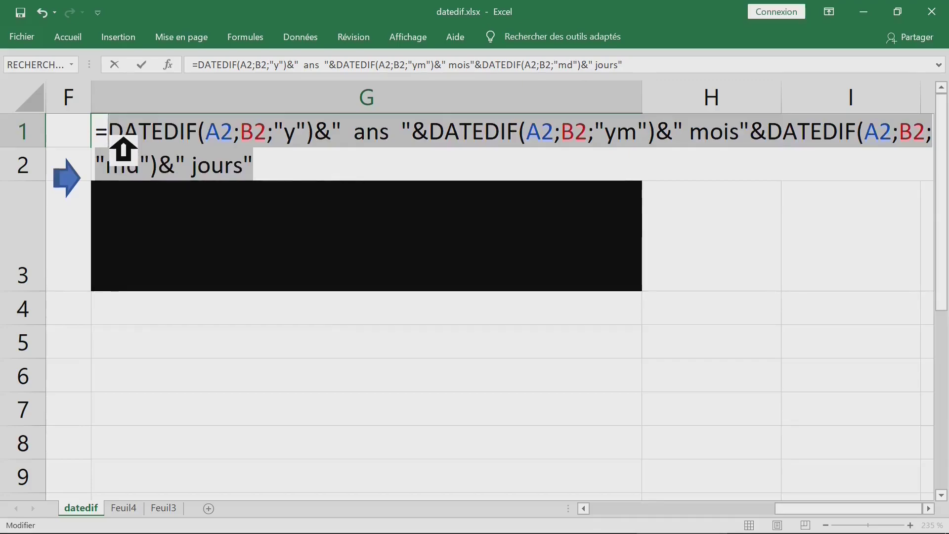
pyautogui.press('Return')
# Insert two spaces after mois inside the quoted months label of the G1 formula.
pyautogui.click(235, 142)
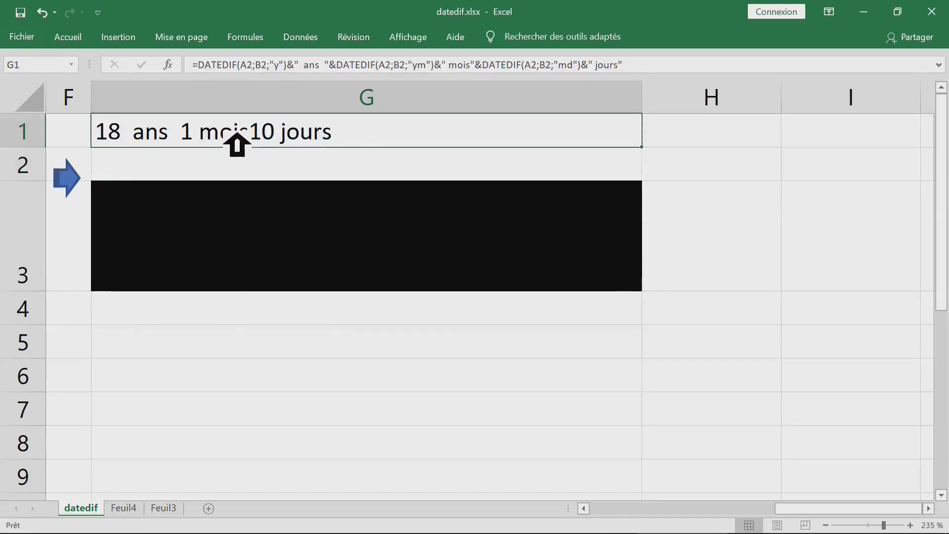
pyautogui.doubleClick(236, 143)
pyautogui.press('Escape')
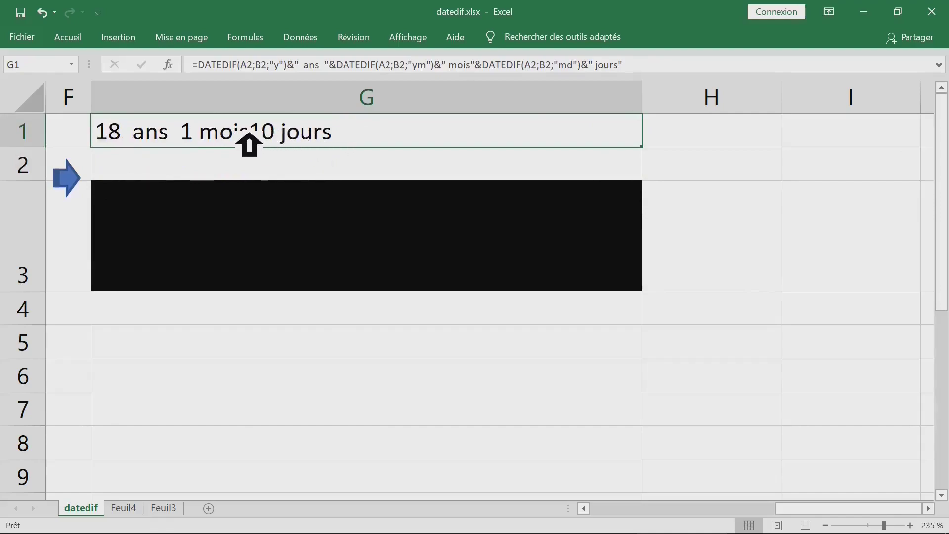
pyautogui.doubleClick(267, 147)
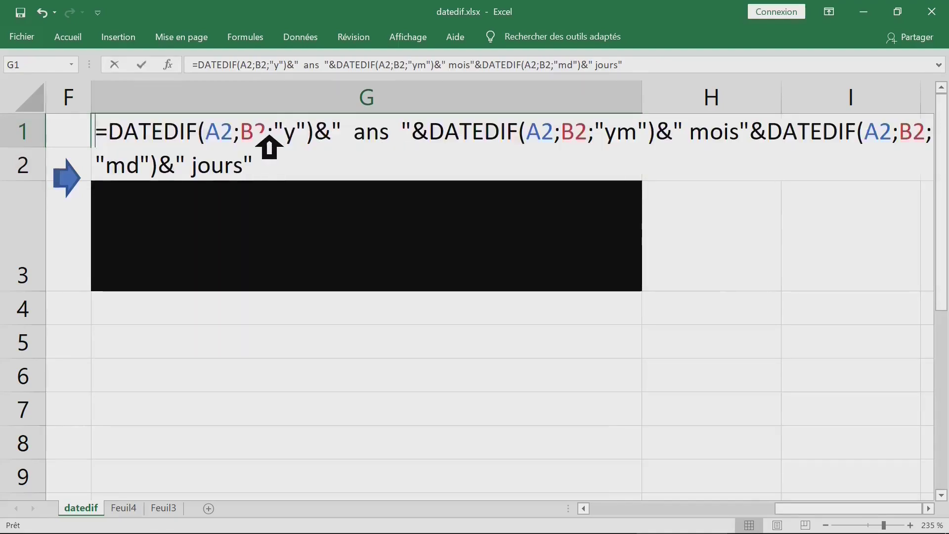
pyautogui.click(752, 144)
pyautogui.moveTo(754, 145); pyautogui.dragTo(704, 148)
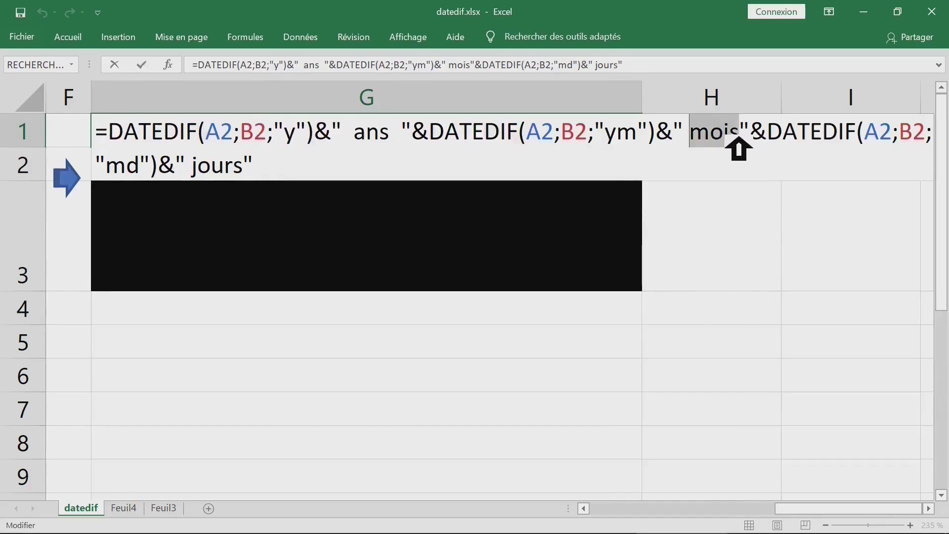
pyautogui.click(753, 149)
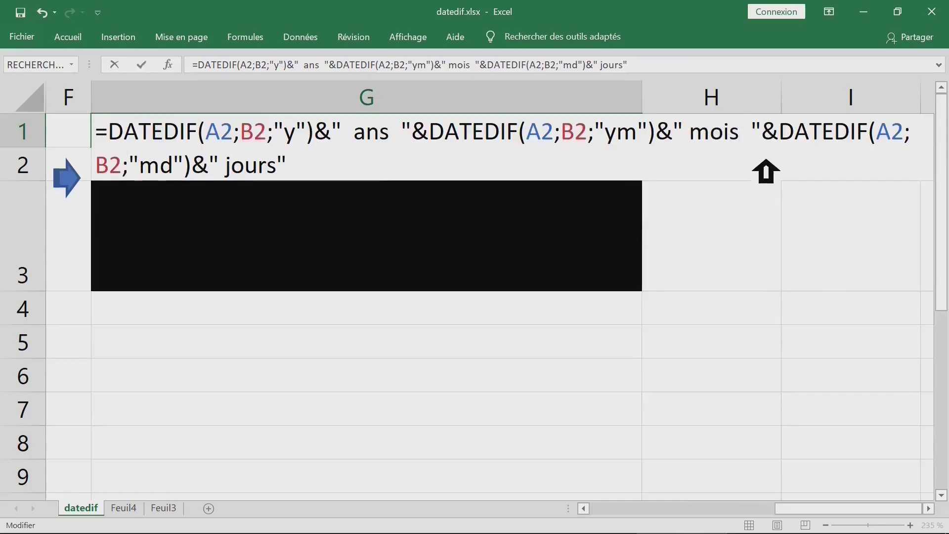
pyautogui.hotkey('ctrl', 'Return')
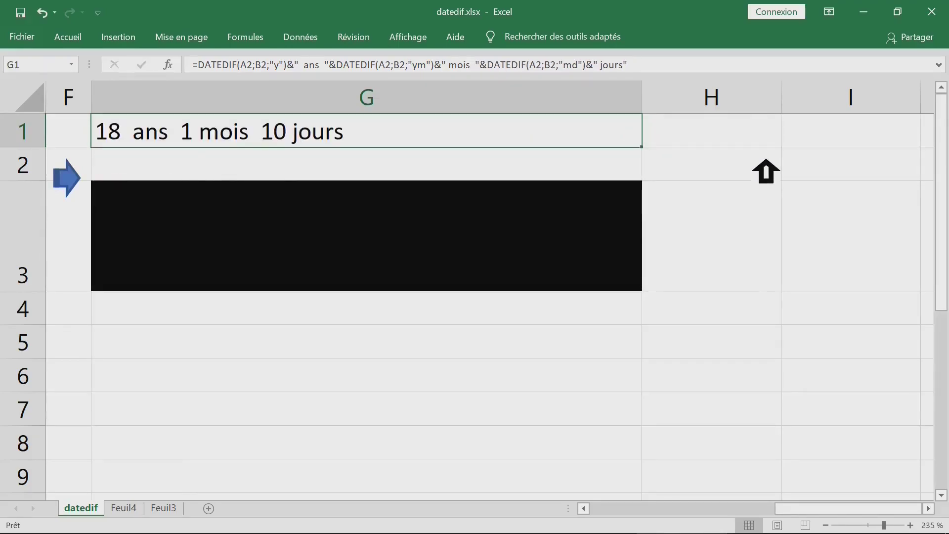
# Copy the G1 formula text without its equals sign into the black cell G3 as plain text.
pyautogui.doubleClick(387, 144)
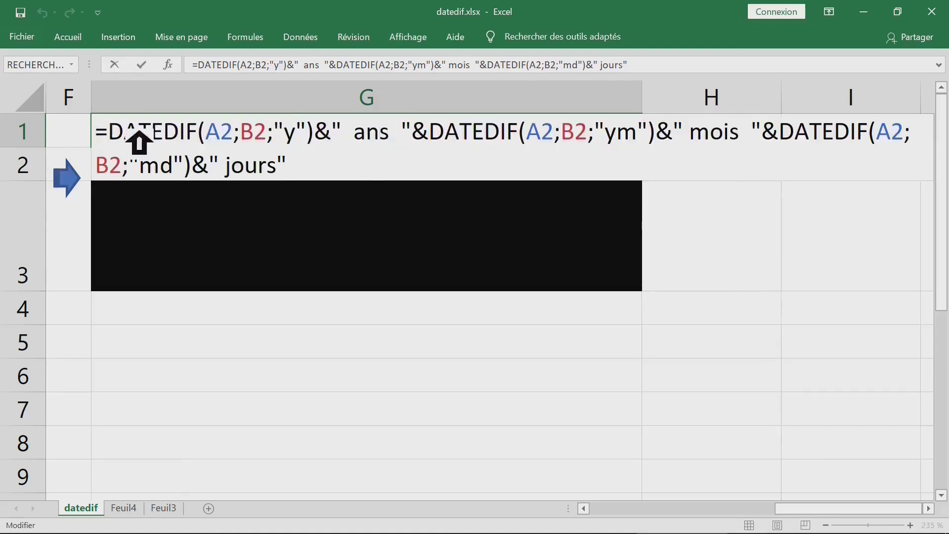
pyautogui.moveTo(108, 131); pyautogui.dragTo(356, 170)
pyautogui.hotkey('ctrl', 'c')
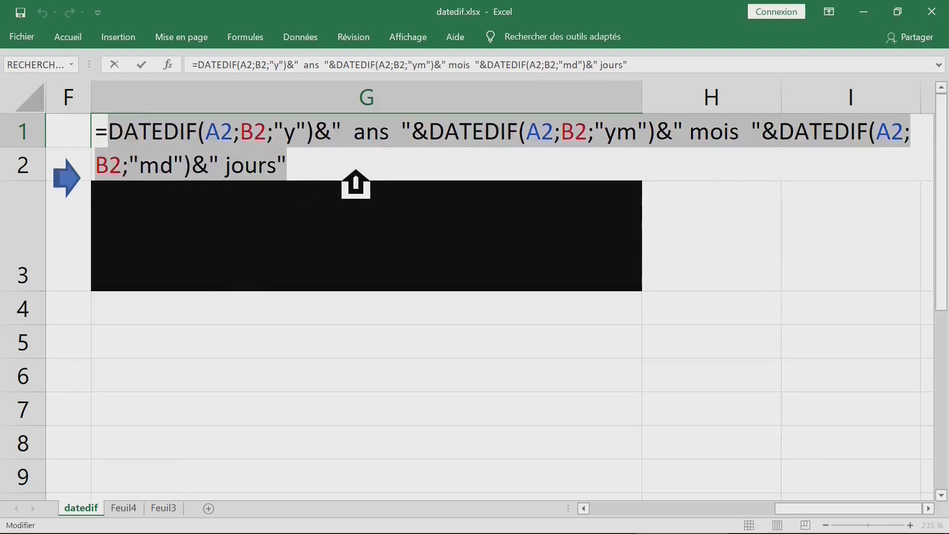
pyautogui.press('Escape')
pyautogui.click(244, 218)
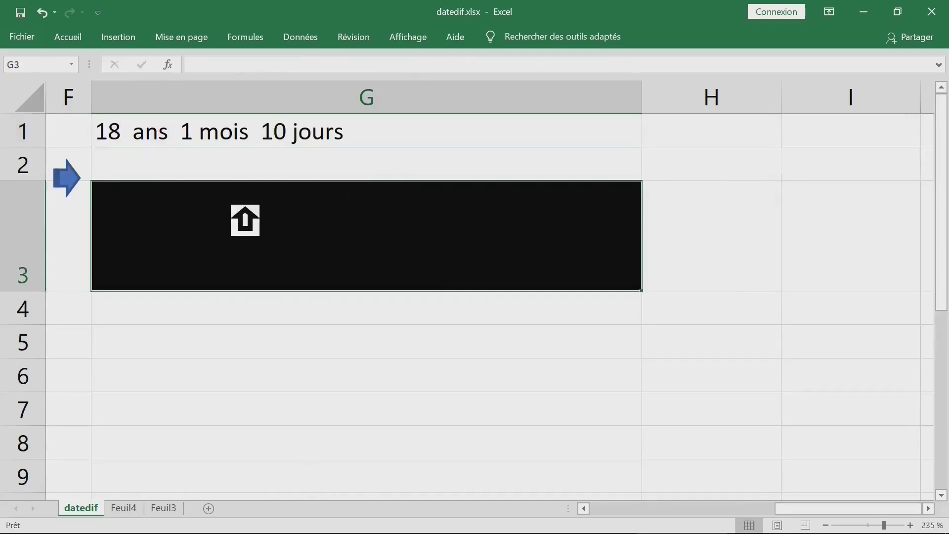
pyautogui.hotkey('ctrl', 'v')
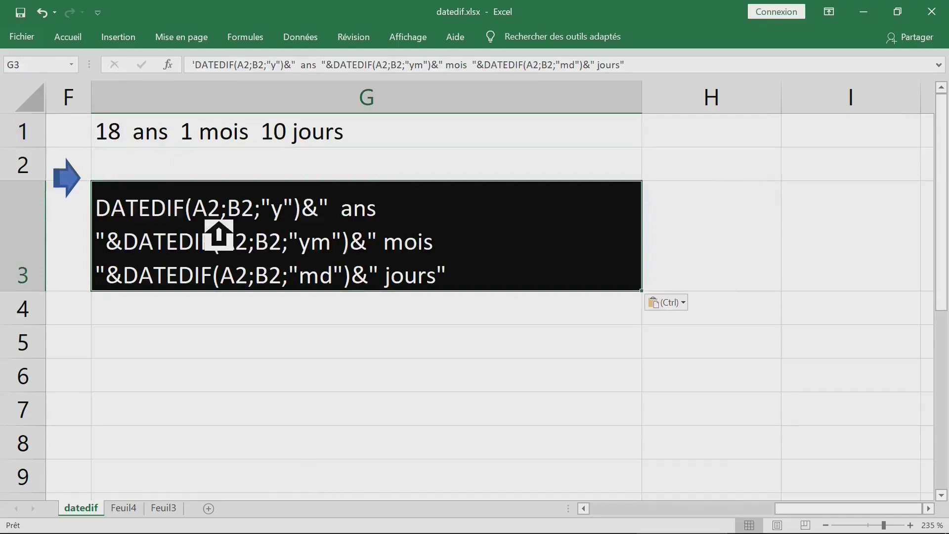
pyautogui.click(447, 346)
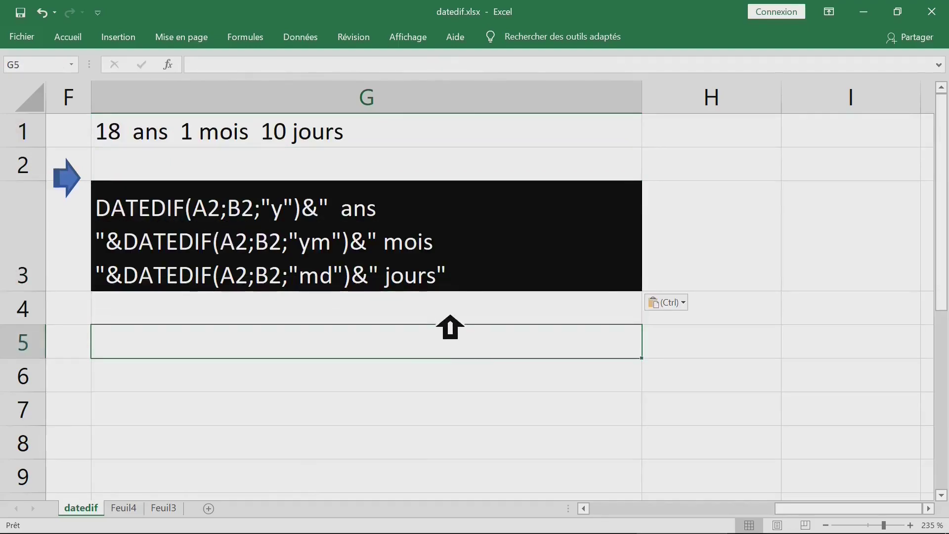
pyautogui.scroll(-2, 447, 326)
pyautogui.scroll(2, 447, 326)
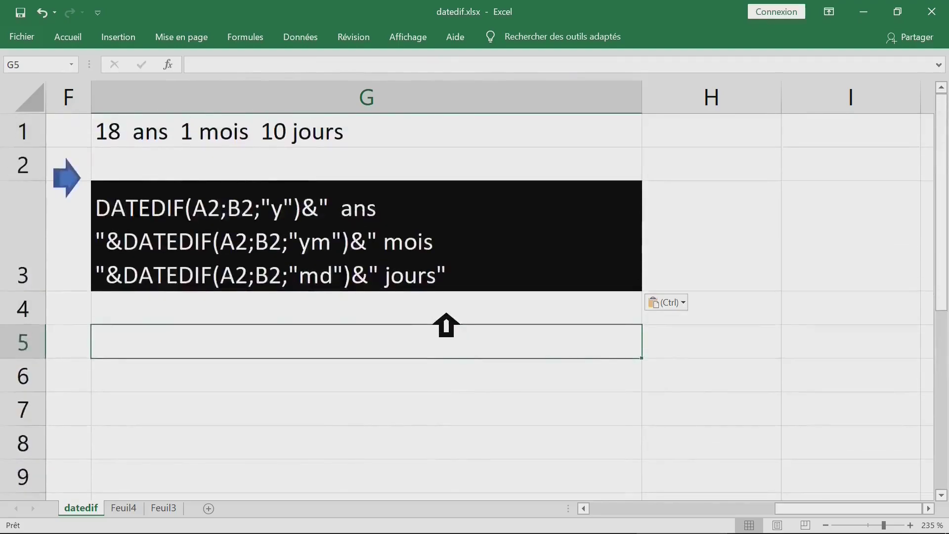
pyautogui.press('Up')
pyautogui.press('Left')
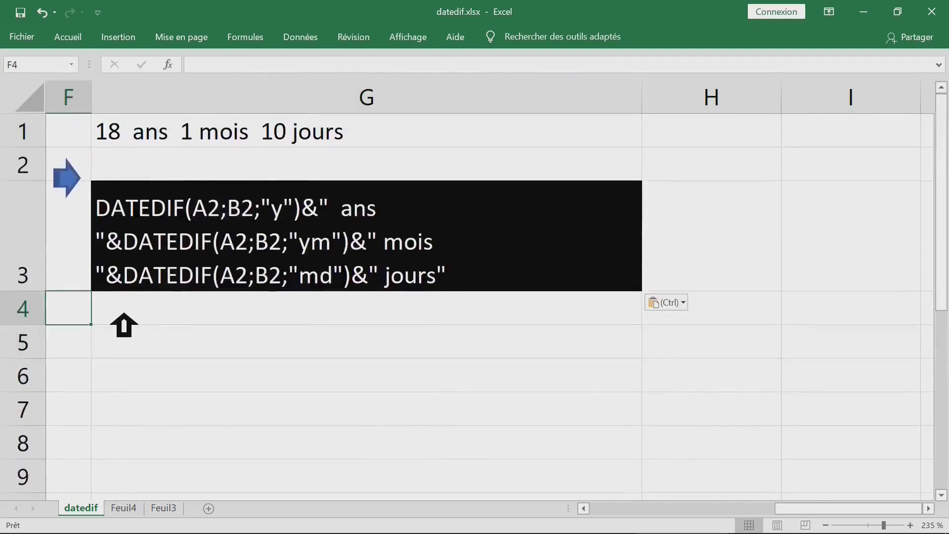
pyautogui.press('Down')
pyautogui.press('Down')
pyautogui.press('Down')
pyautogui.press('Down')
pyautogui.press('Down')
pyautogui.press('Down')
pyautogui.press('Down')
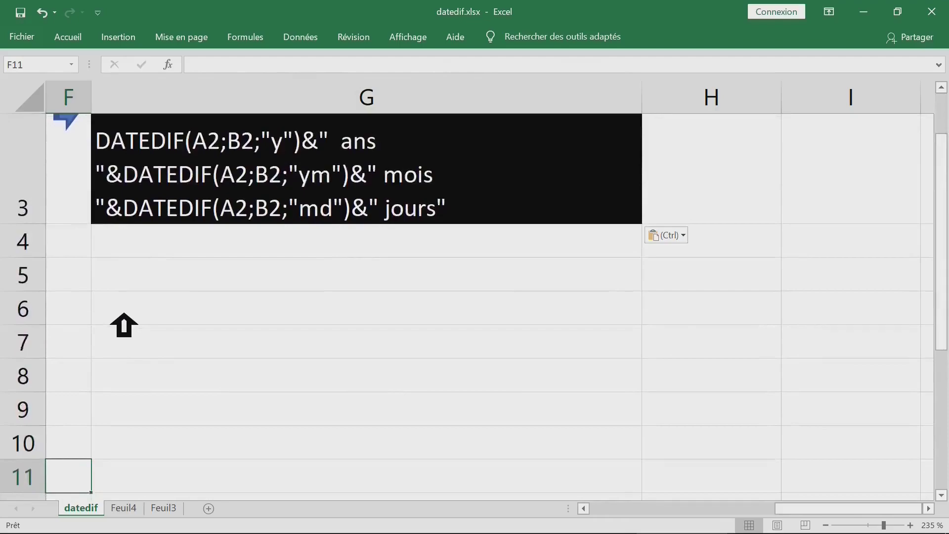
# Zoom the worksheet view to the selected cell F11.
pyautogui.click(414, 35)
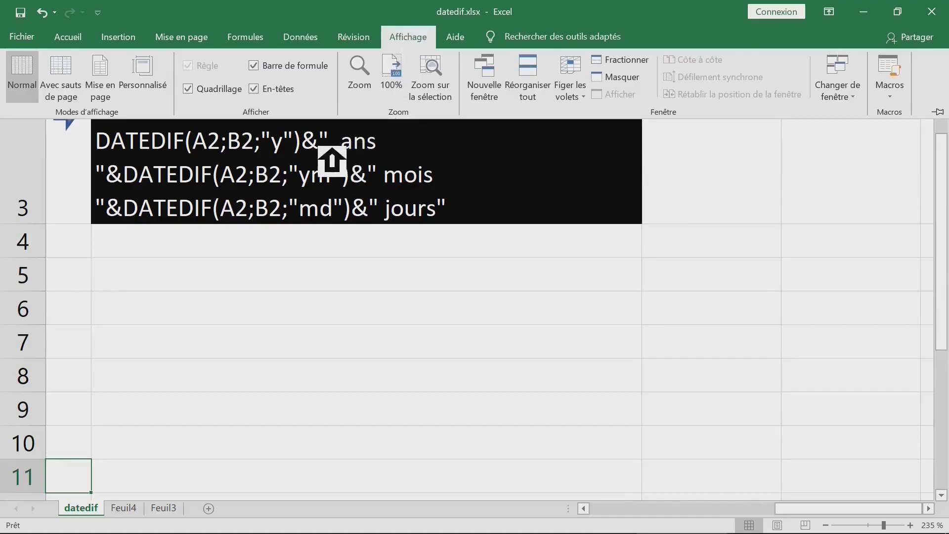
pyautogui.click(333, 148)
pyautogui.click(419, 38)
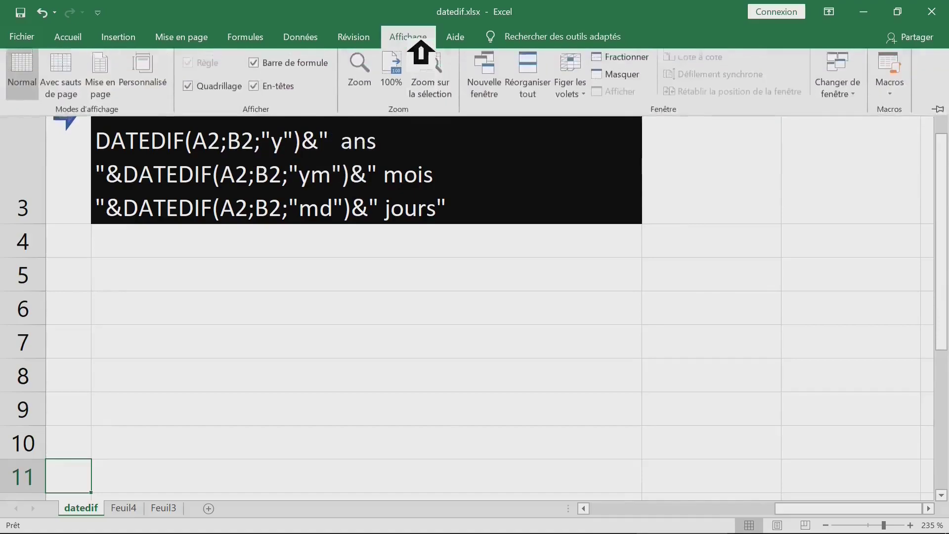
pyautogui.click(448, 88)
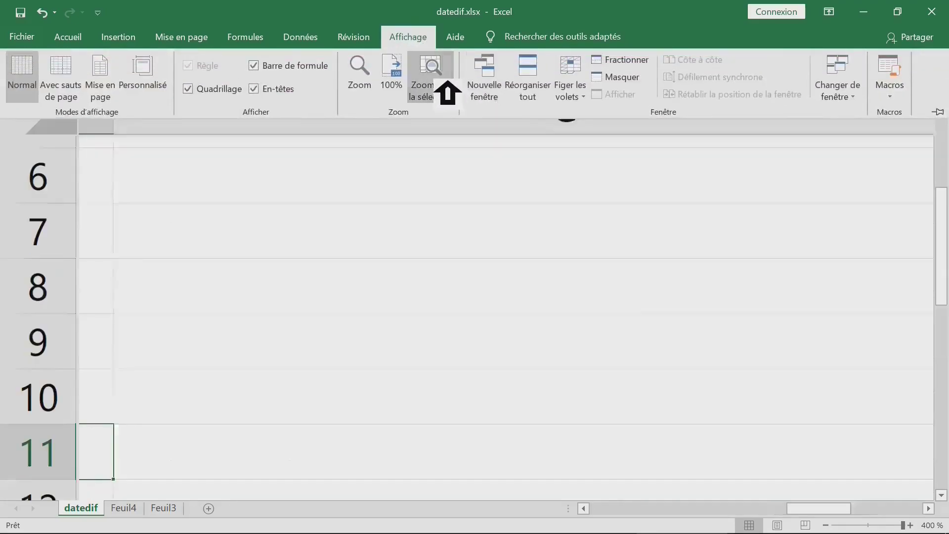
# Bring the black cell G3 into view and collapse the ribbon to its tab names.
pyautogui.scroll(2, 461, 201)
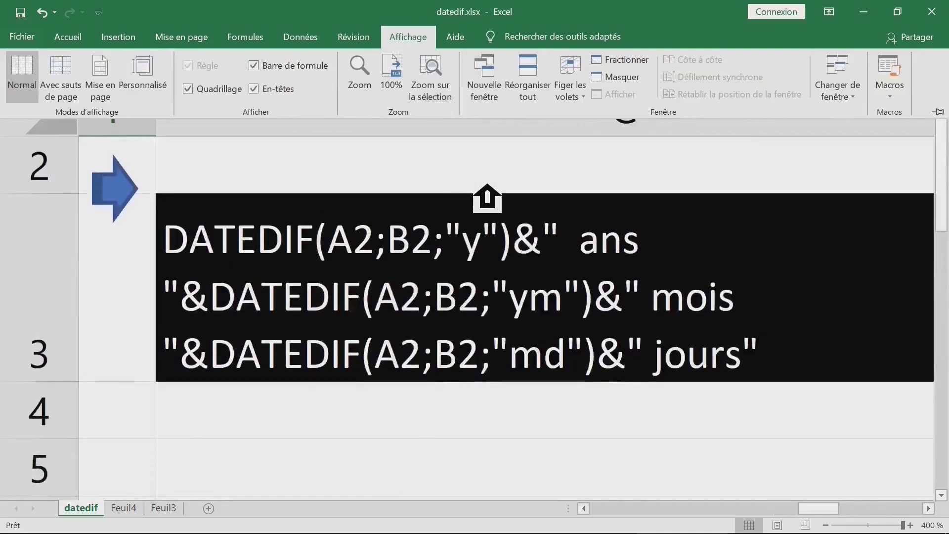
pyautogui.doubleClick(408, 37)
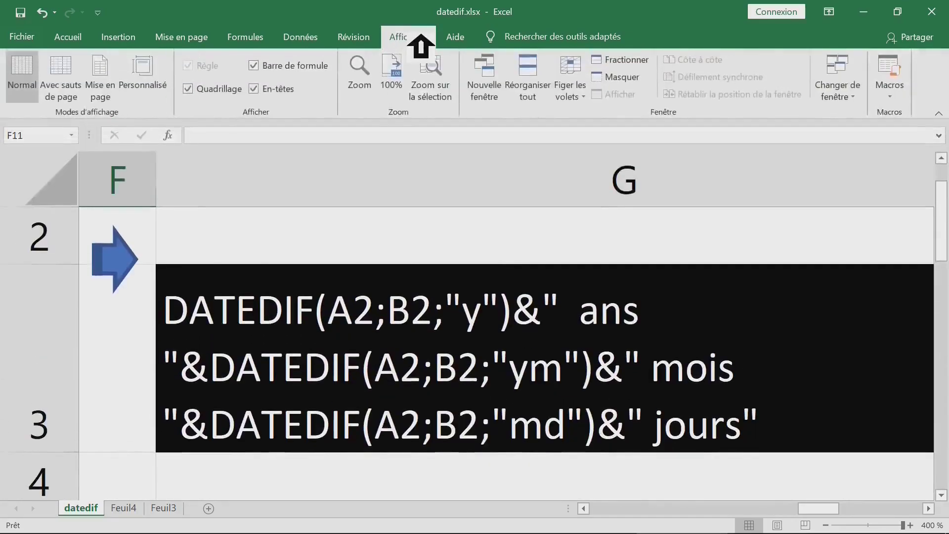
pyautogui.doubleClick(421, 42)
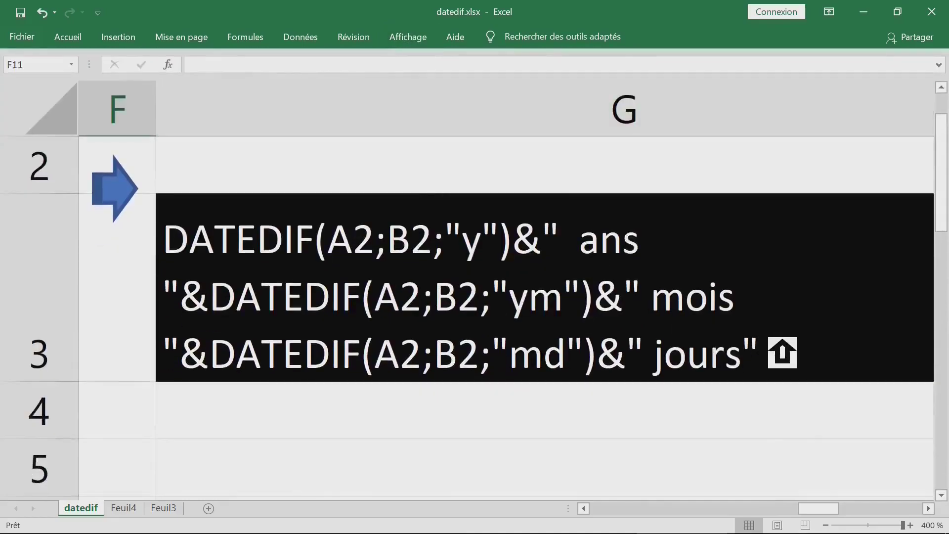
# Insert an equals sign after the leading apostrophe in G3 so the full formula is displayed as text.
pyautogui.click(183, 255)
pyautogui.doubleClick(182, 254)
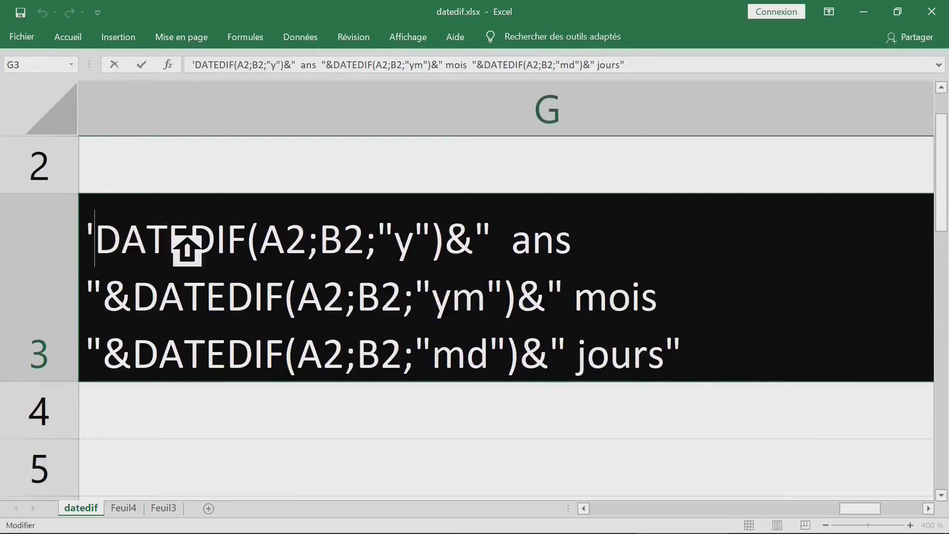
pyautogui.write('=')
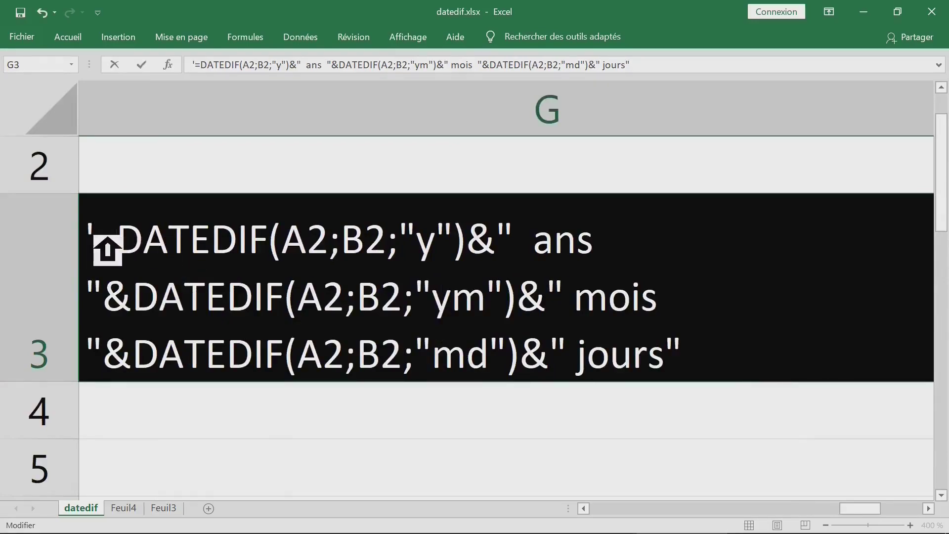
pyautogui.moveTo(100, 250); pyautogui.dragTo(88, 249)
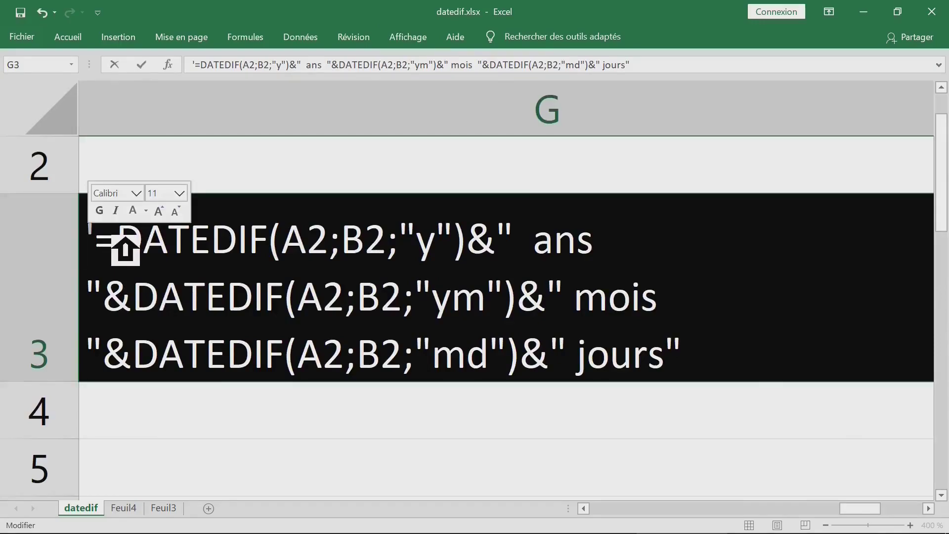
pyautogui.press('Escape')
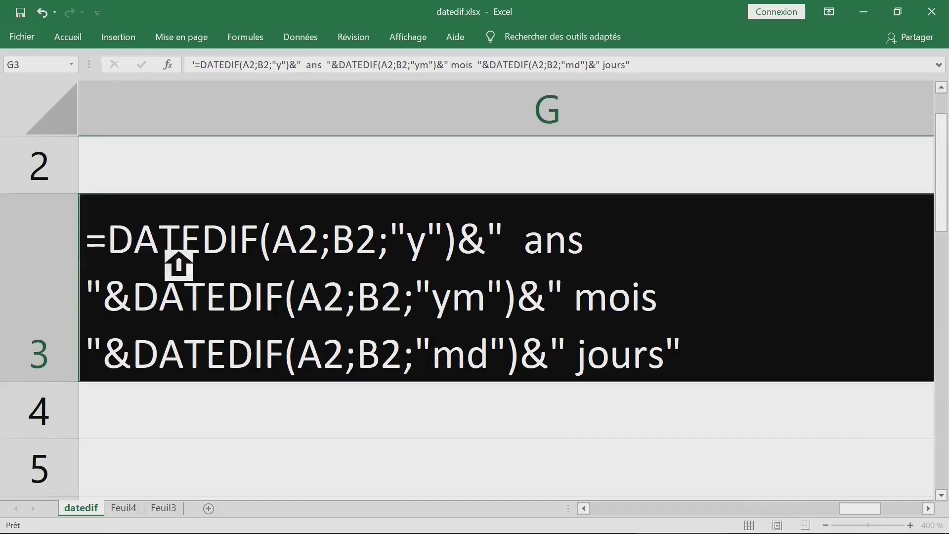
pyautogui.press('Return')
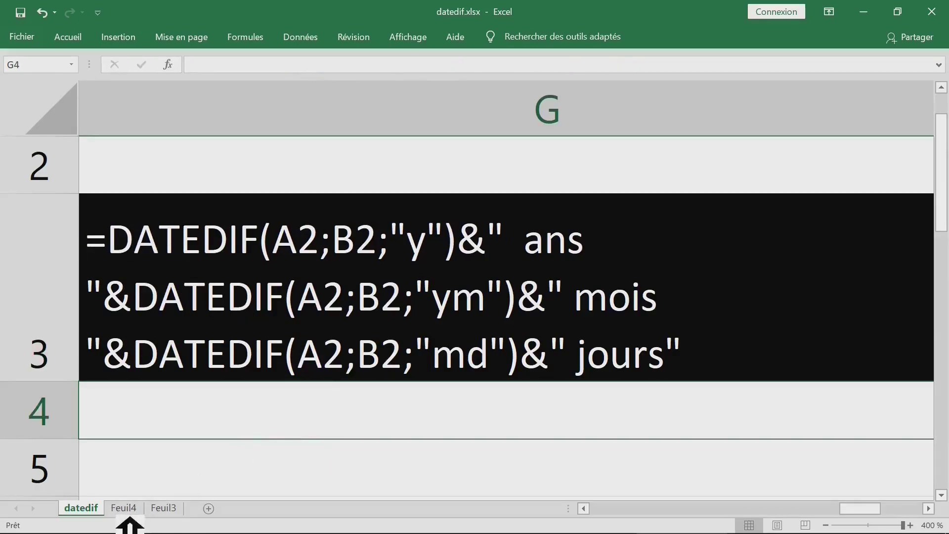
# On the Feuil3 sheet, examine the DATEDIF age formula in C3 and leave the cell unchanged.
pyautogui.click(169, 511)
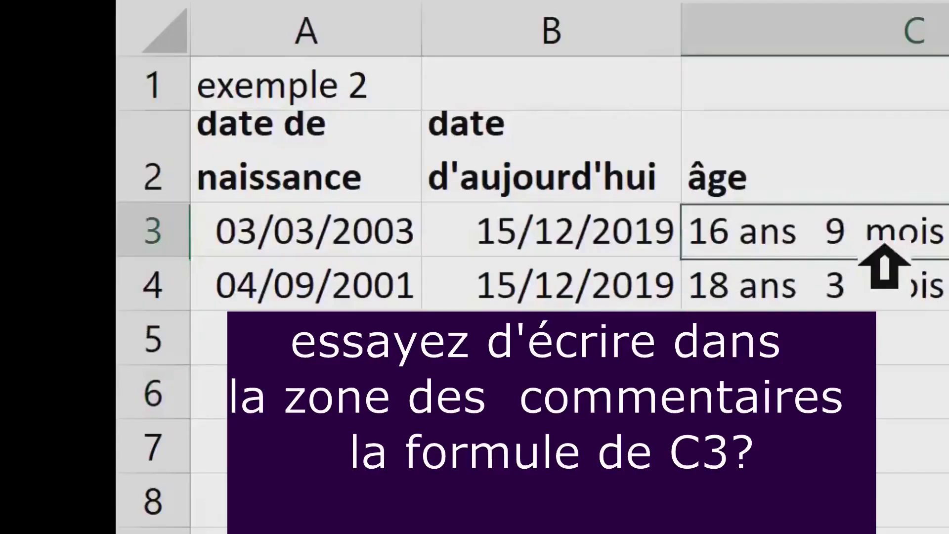
pyautogui.doubleClick(405, 203)
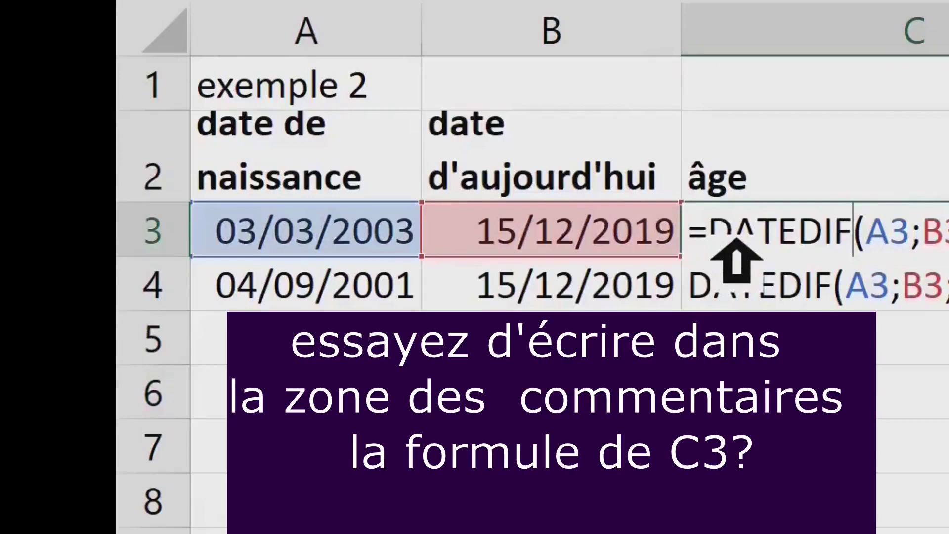
pyautogui.moveTo(711, 238); pyautogui.dragTo(945, 285)
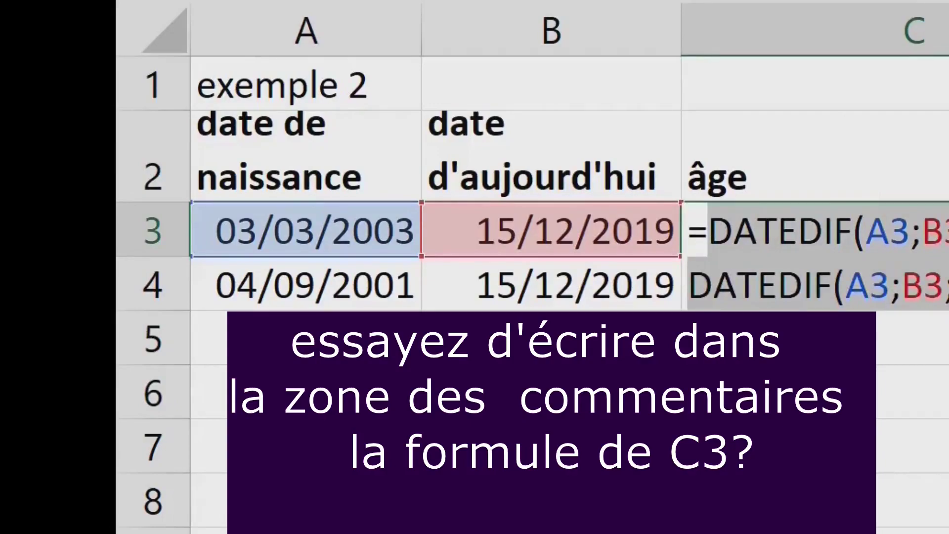
pyautogui.press('Escape')
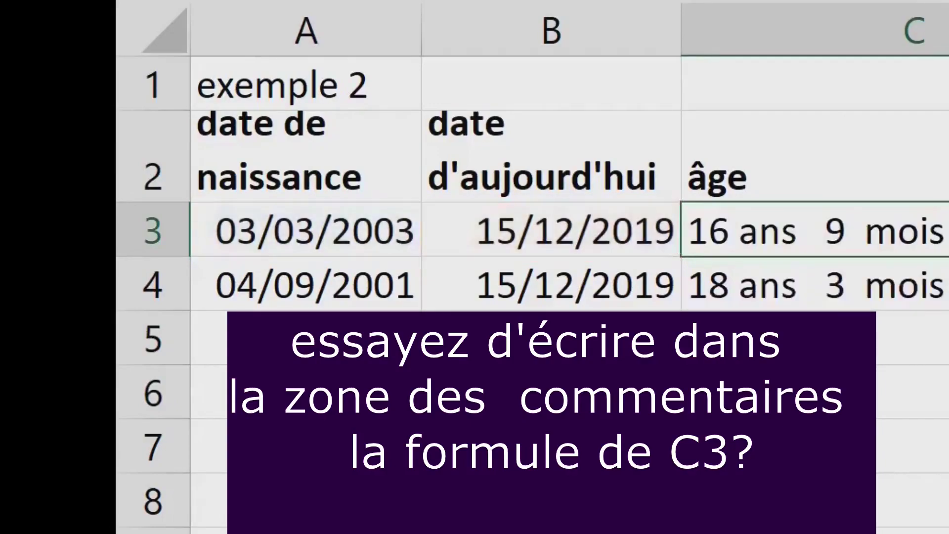